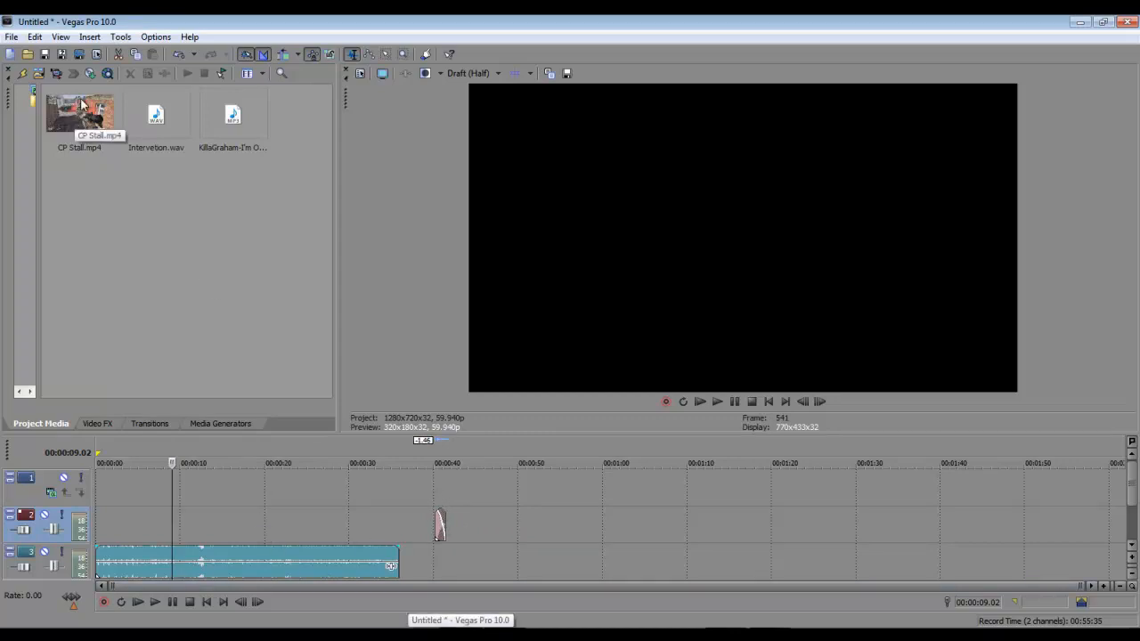
- Place CP Stall.mp4 at the start of the timeline and disable resampling for its video event
{"action": "left_click_drag", "start_coordinate": [84, 116], "coordinate": [178, 520]}
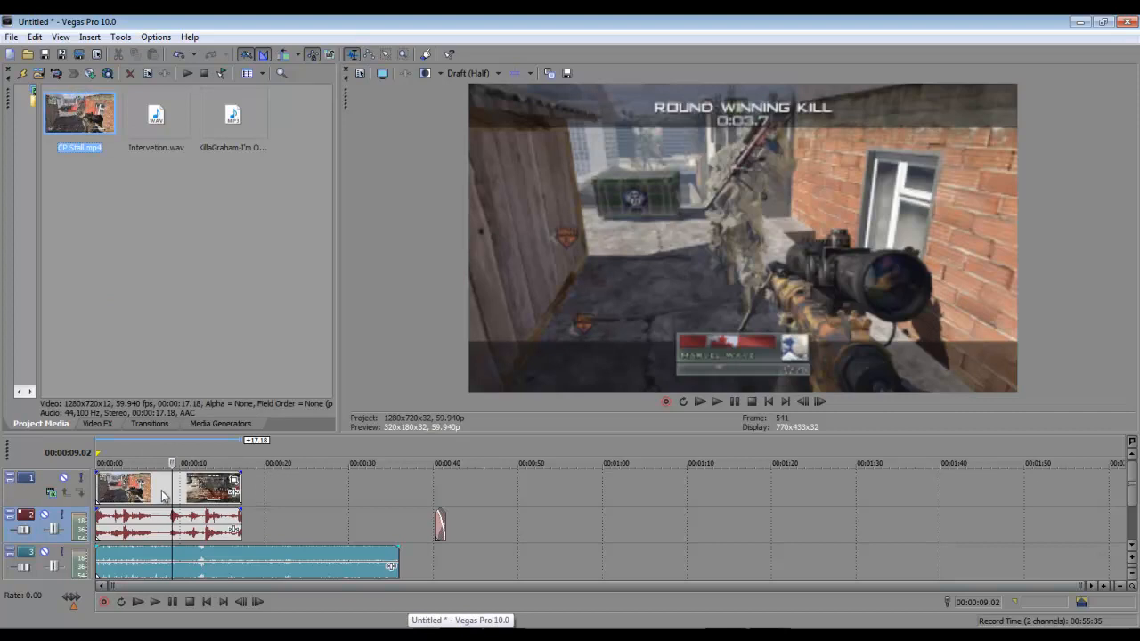
{"action": "right_click", "coordinate": [163, 495]}
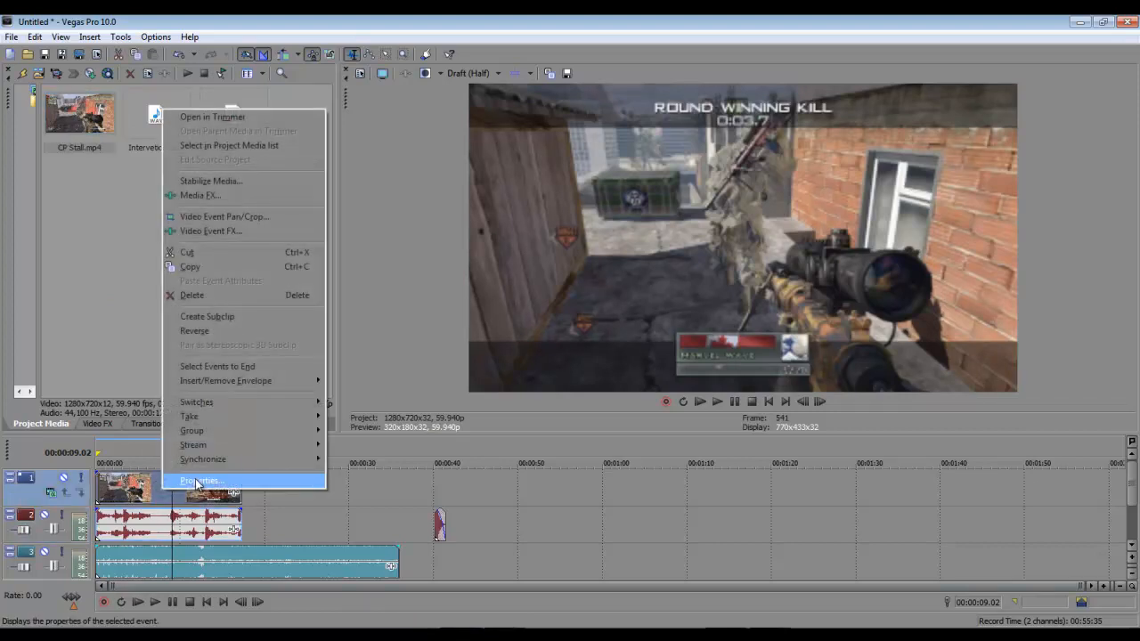
{"action": "left_click", "coordinate": [196, 482]}
{"action": "left_click", "coordinate": [490, 273]}
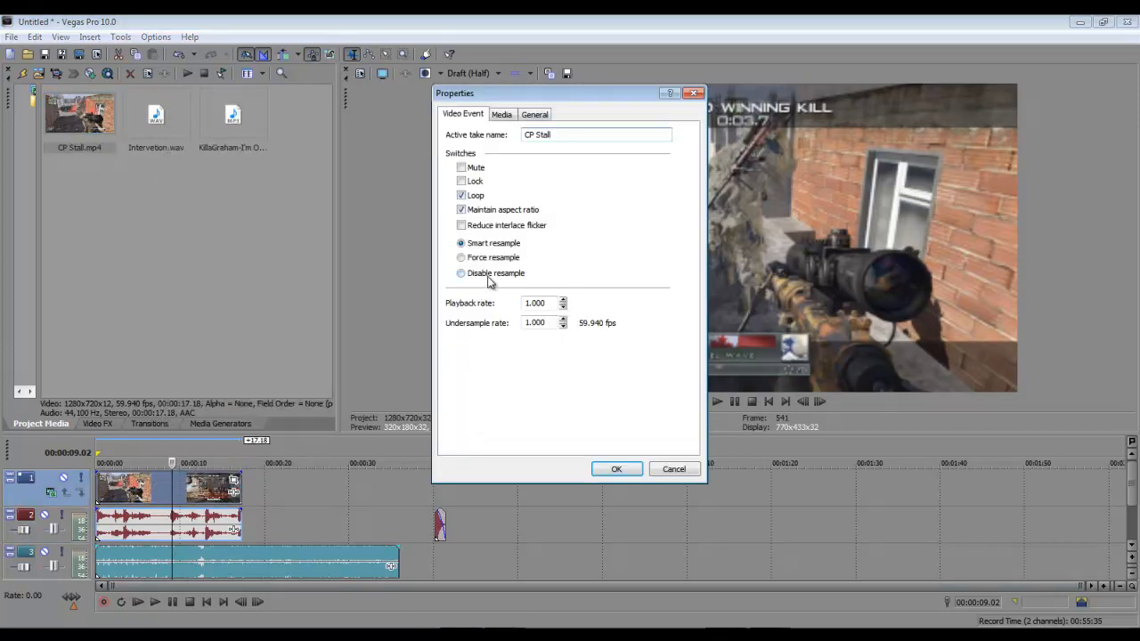
{"action": "left_click", "coordinate": [615, 472]}
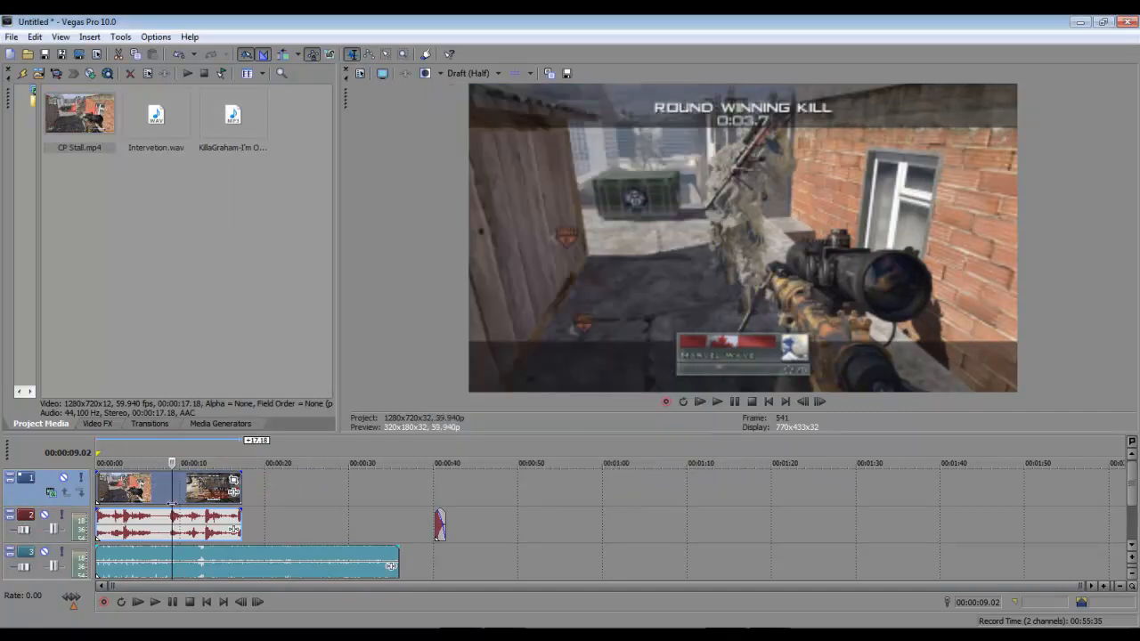
- Delete the CP Stall clip's own audio event on track 2, keeping its video
{"action": "left_click", "coordinate": [172, 526]}
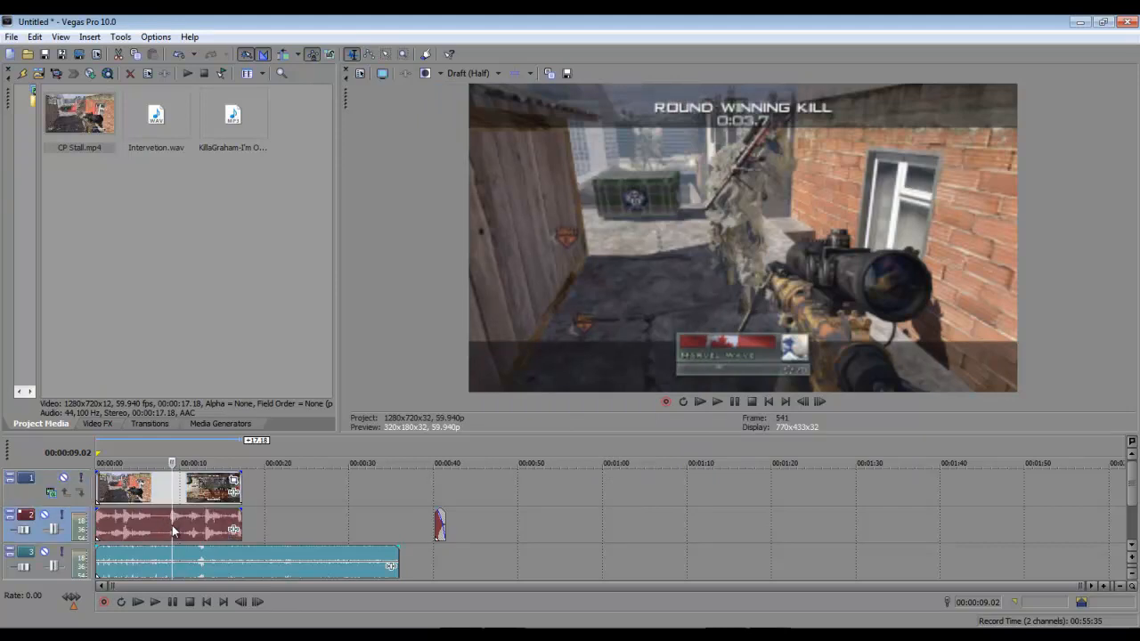
{"action": "key", "text": "Delete"}
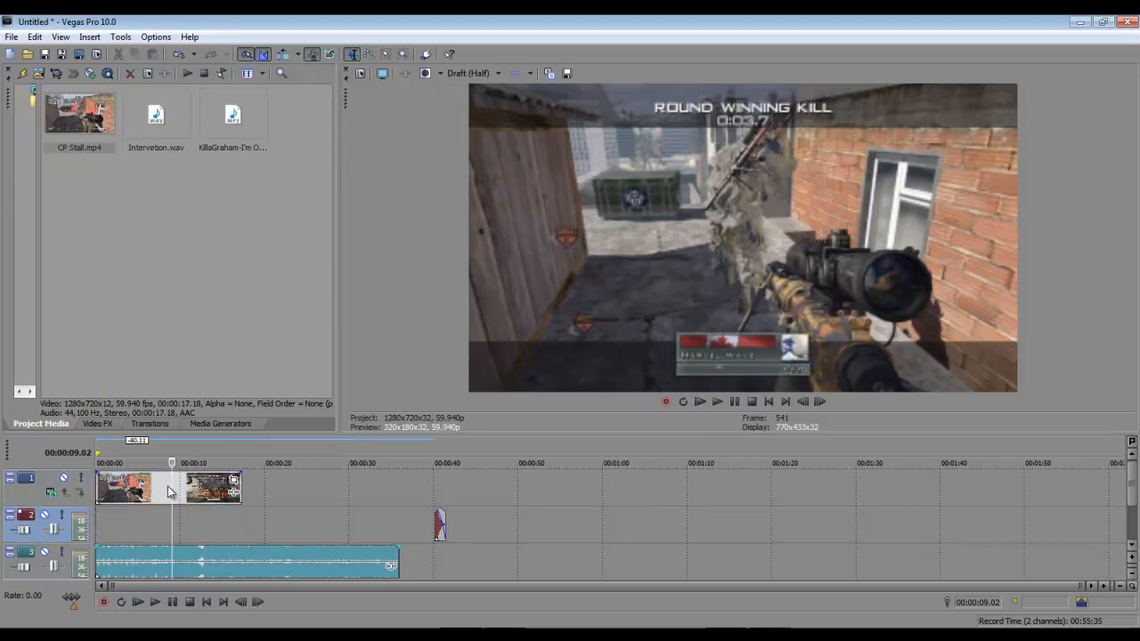
- Place a marker at 00:00:12.51, where the beat hits in the music track's waveform
{"action": "left_click", "coordinate": [143, 454]}
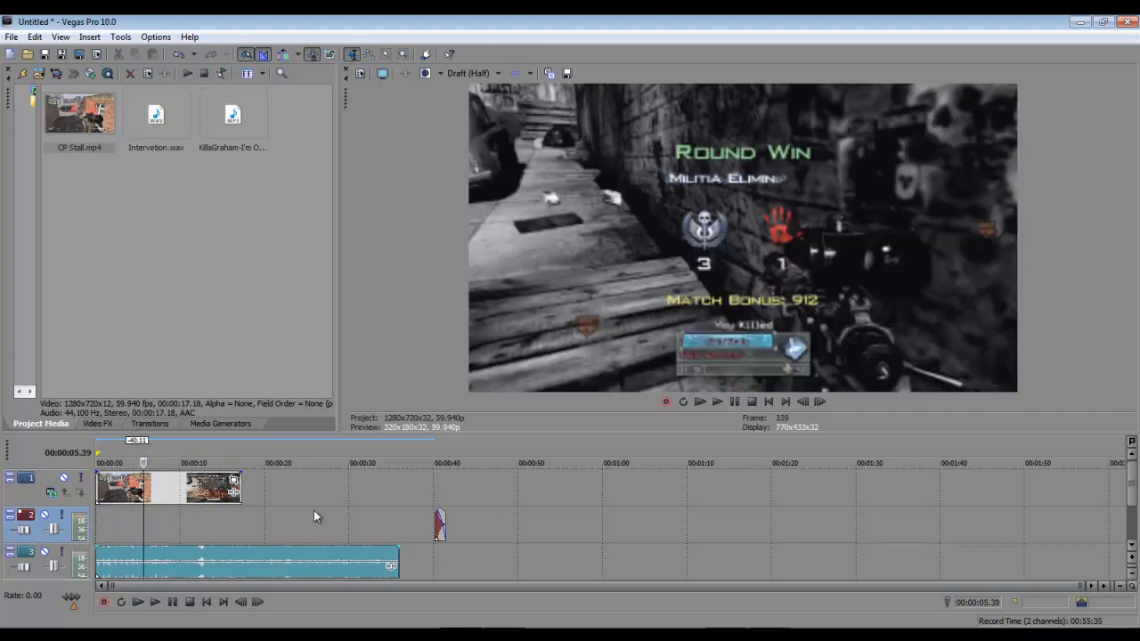
{"action": "left_click", "coordinate": [193, 528]}
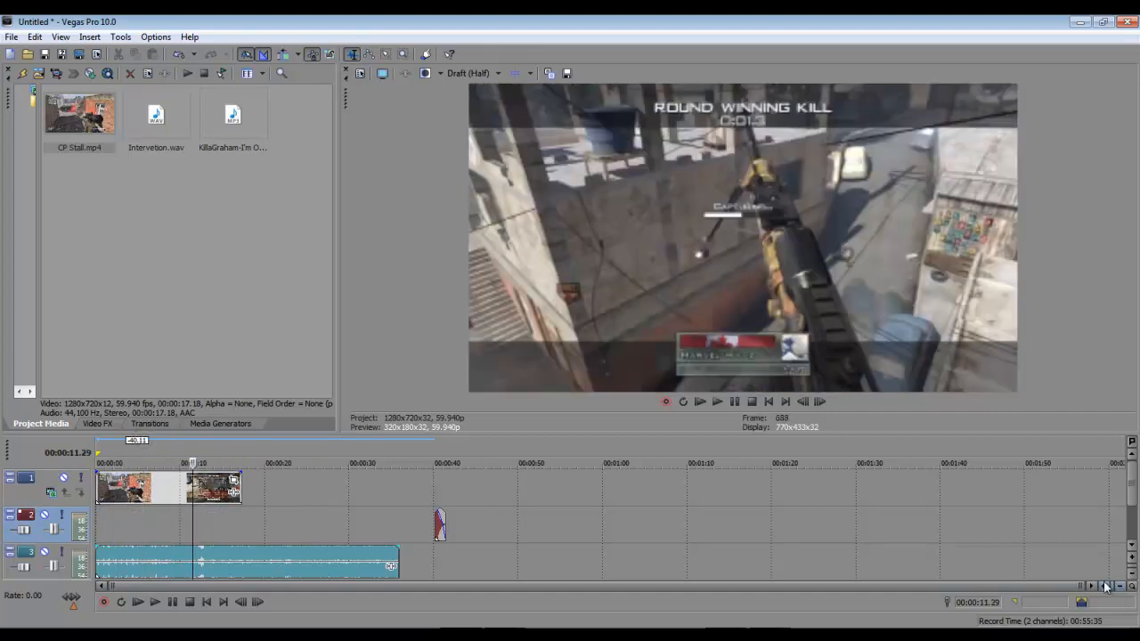
{"action": "left_click", "coordinate": [1105, 586]}
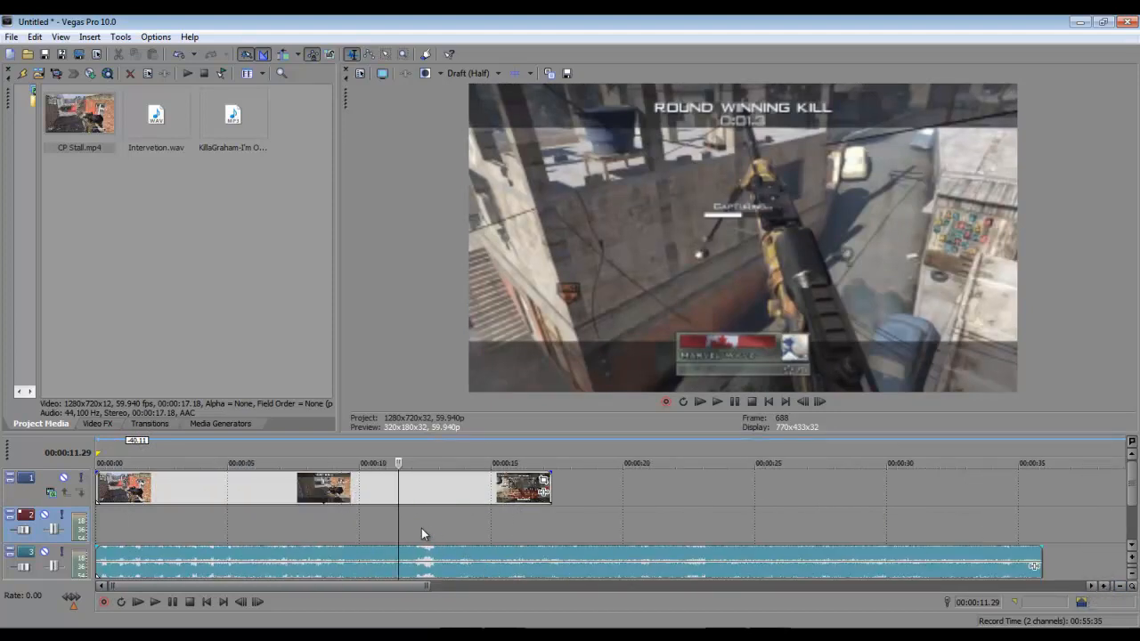
{"action": "left_click", "coordinate": [1106, 586]}
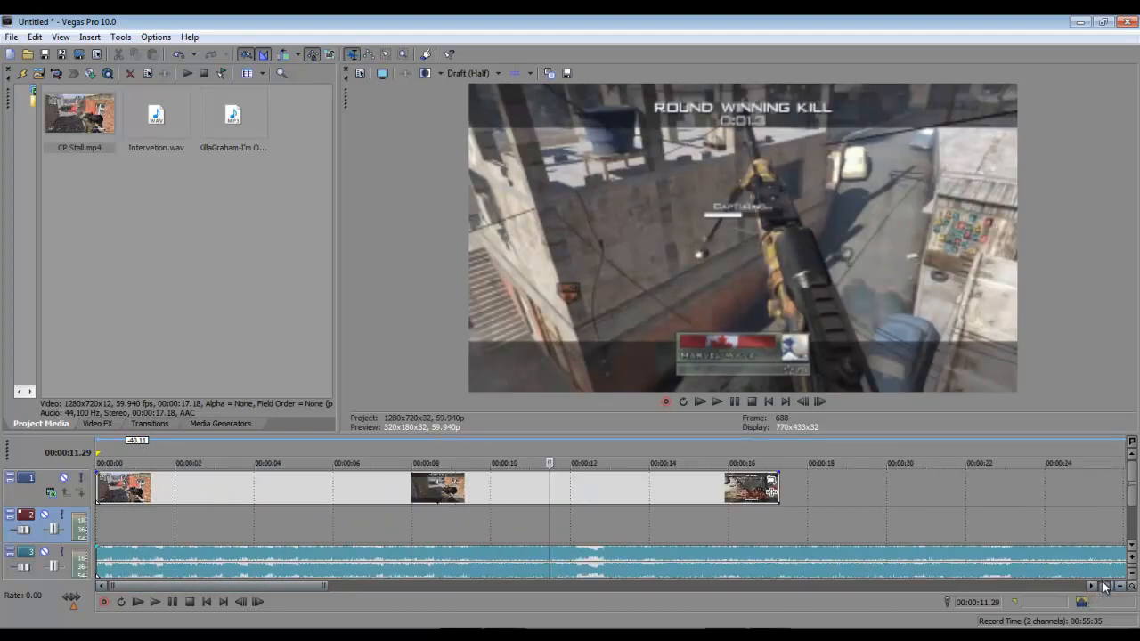
{"action": "left_click", "coordinate": [1106, 586]}
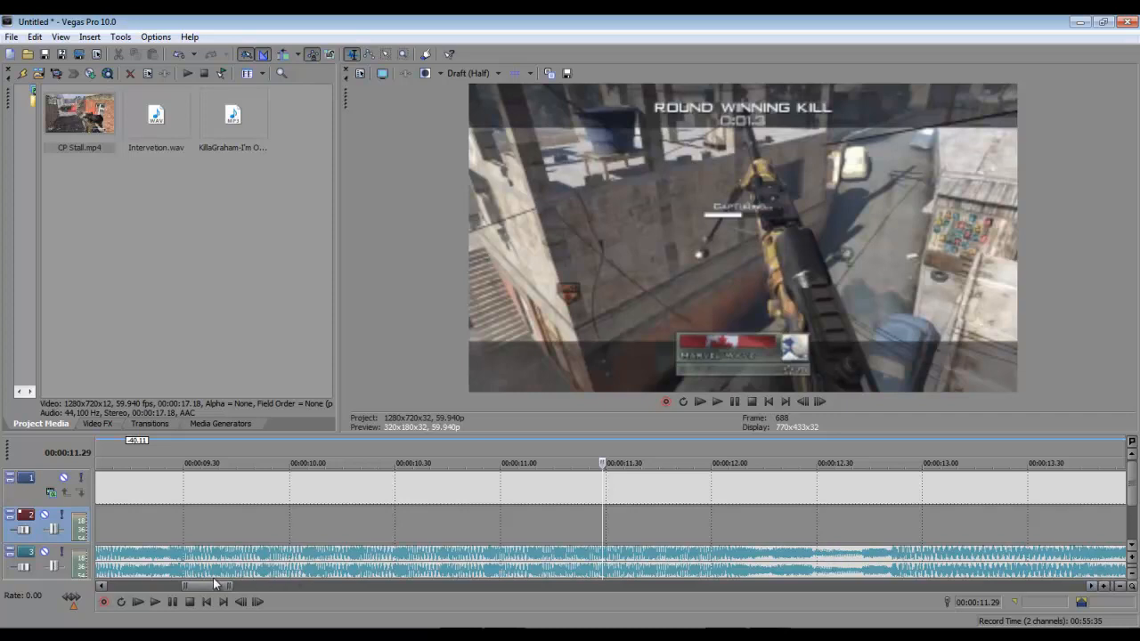
{"action": "left_click_drag", "start_coordinate": [201, 585], "coordinate": [216, 586]}
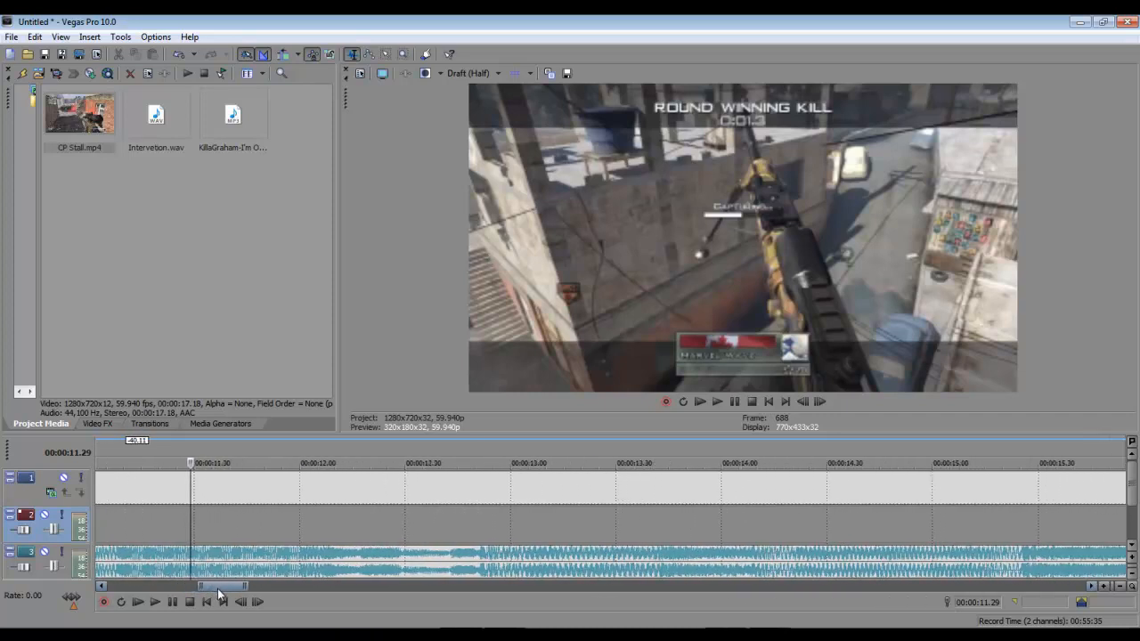
{"action": "left_click", "coordinate": [479, 528]}
{"action": "left_click", "coordinate": [1105, 586]}
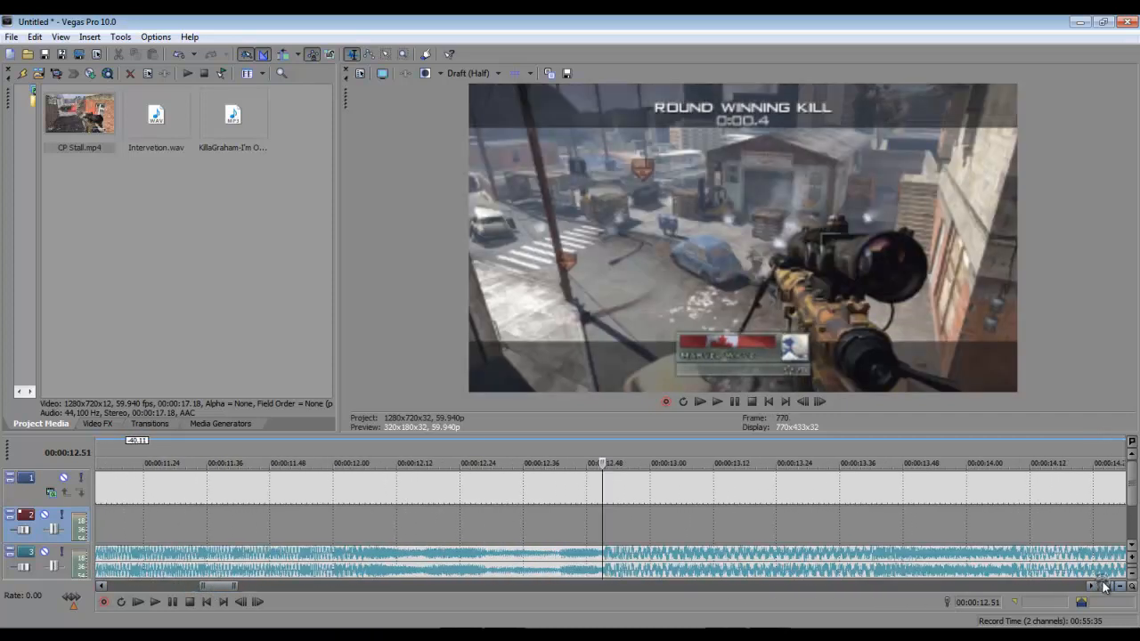
{"action": "left_click", "coordinate": [1106, 586]}
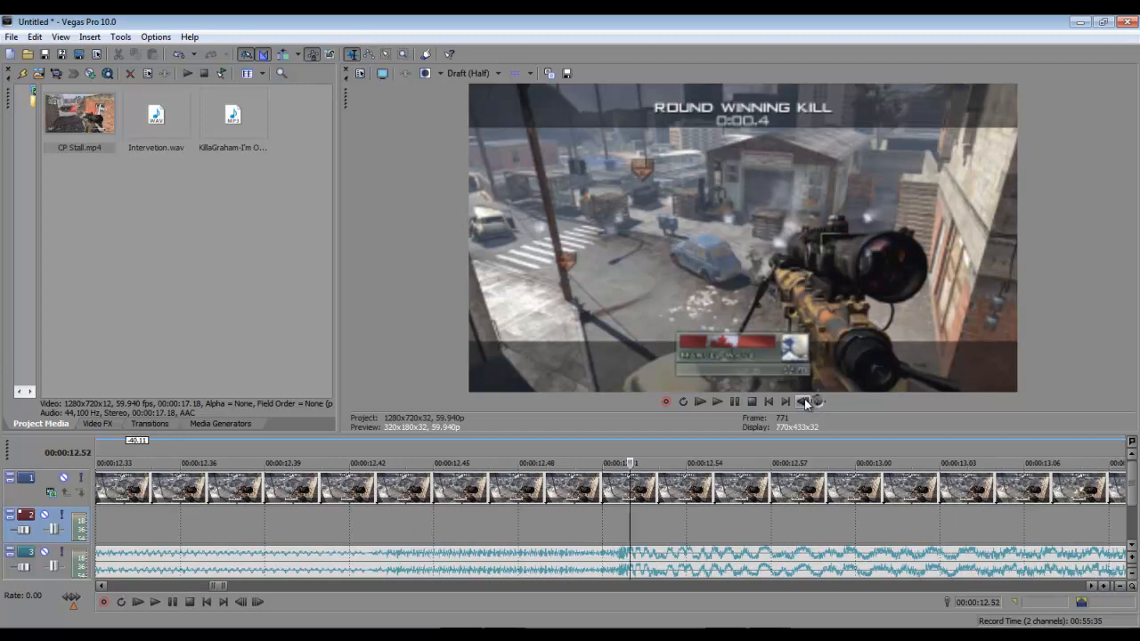
{"action": "key", "text": "m"}
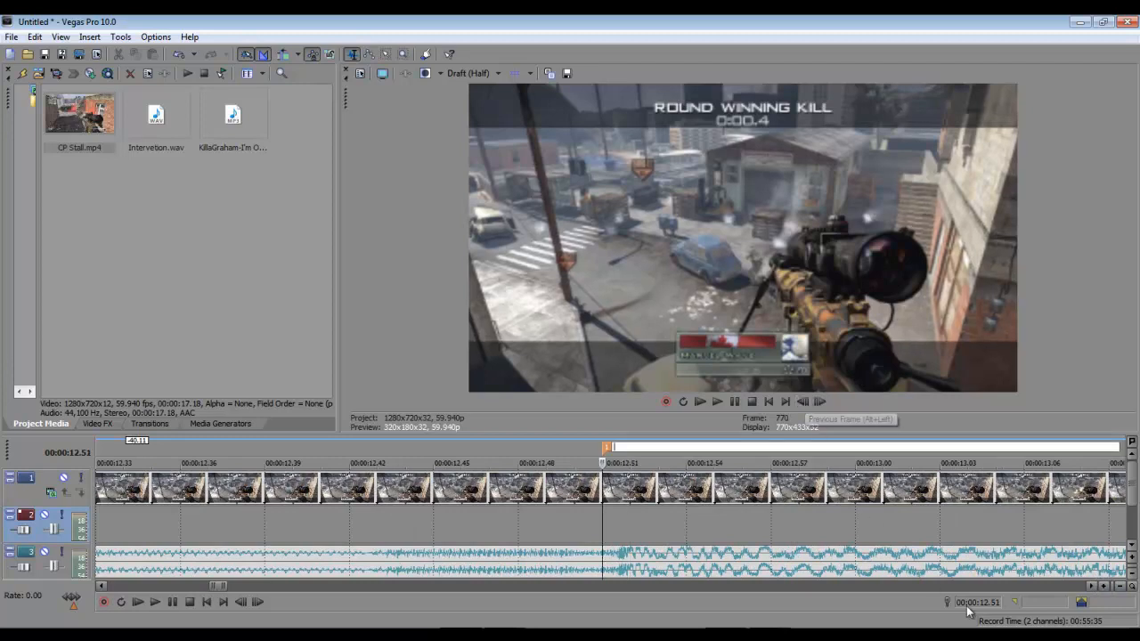
- Move the short audio event on track 2 about 12 seconds earlier, to start at about 28 seconds
{"action": "left_click", "coordinate": [1123, 591]}
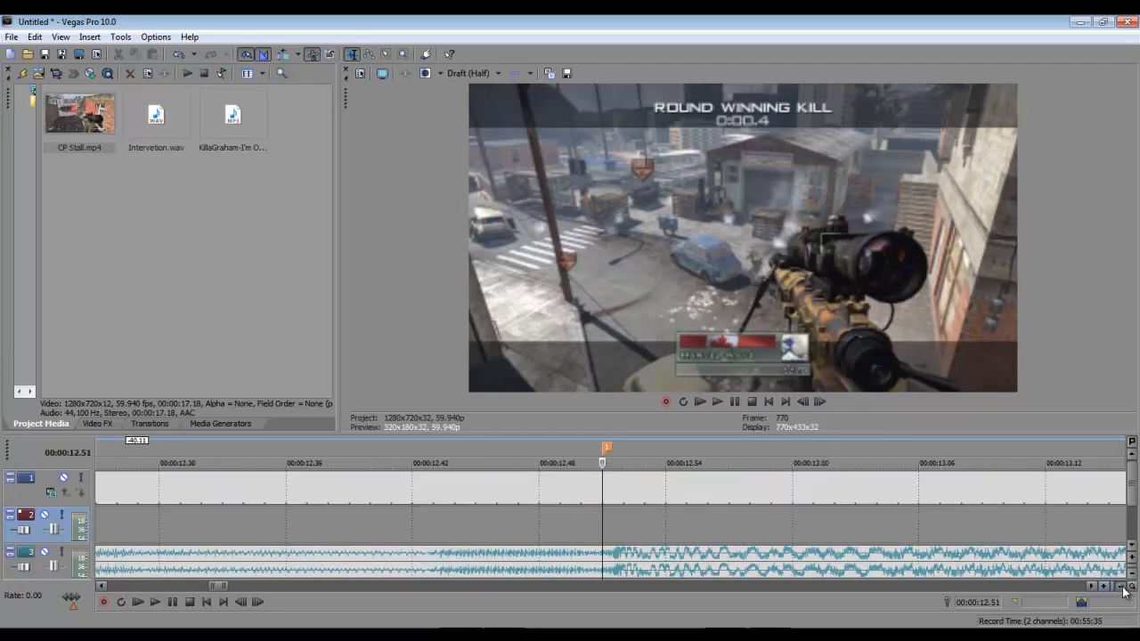
{"action": "left_click", "coordinate": [1123, 590]}
{"action": "left_click", "coordinate": [1123, 590]}
{"action": "left_click", "coordinate": [1123, 591]}
{"action": "left_click", "coordinate": [1124, 591]}
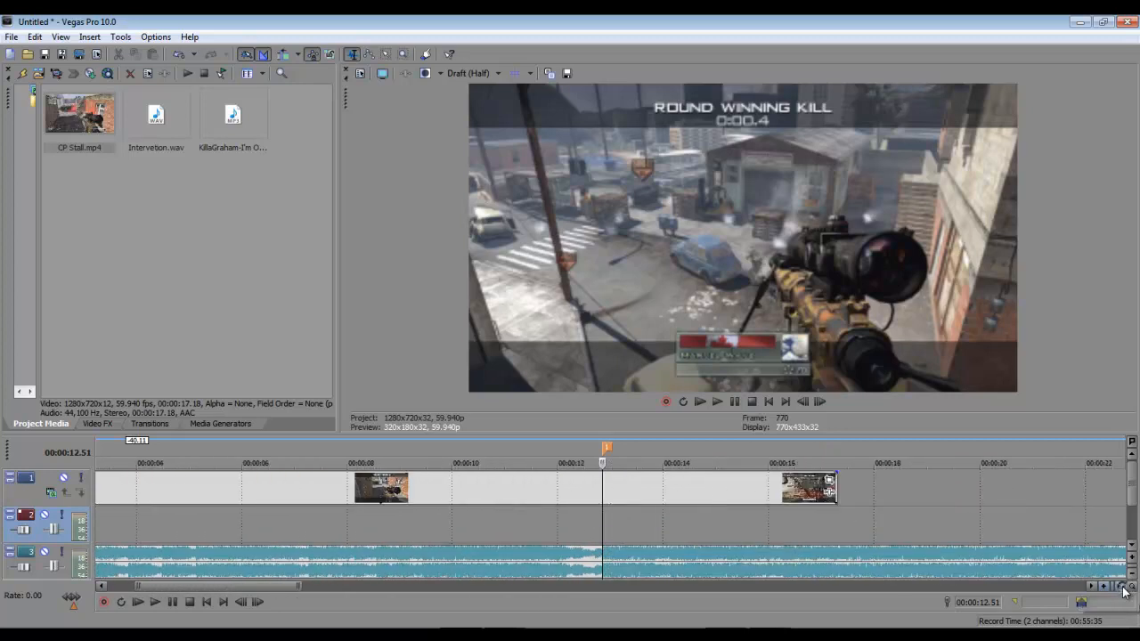
{"action": "left_click", "coordinate": [1124, 590]}
{"action": "left_click", "coordinate": [1124, 591]}
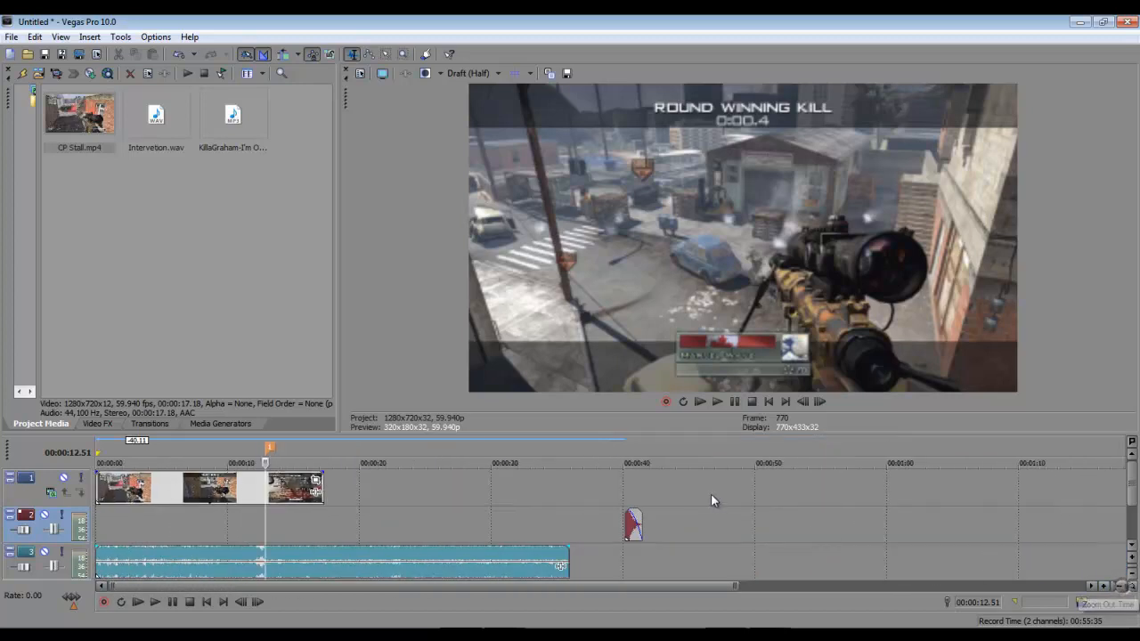
{"action": "left_click_drag", "start_coordinate": [632, 526], "coordinate": [470, 526]}
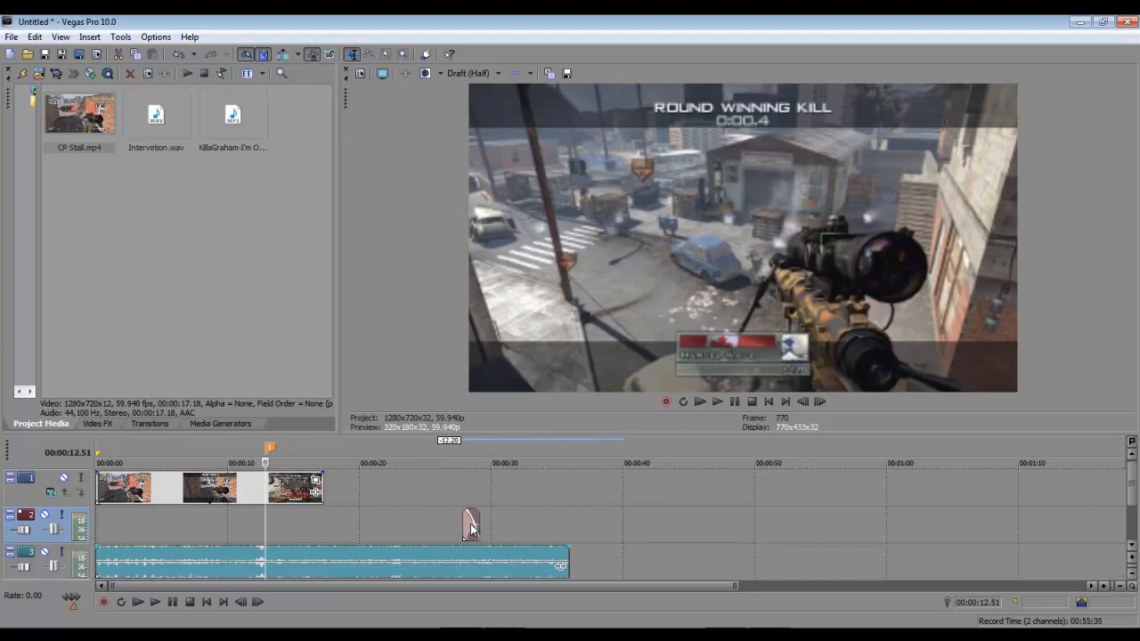
- Find the frame at 00:00:03.20 where the sniper rifle fires and split the video event there
{"action": "left_click", "coordinate": [130, 458]}
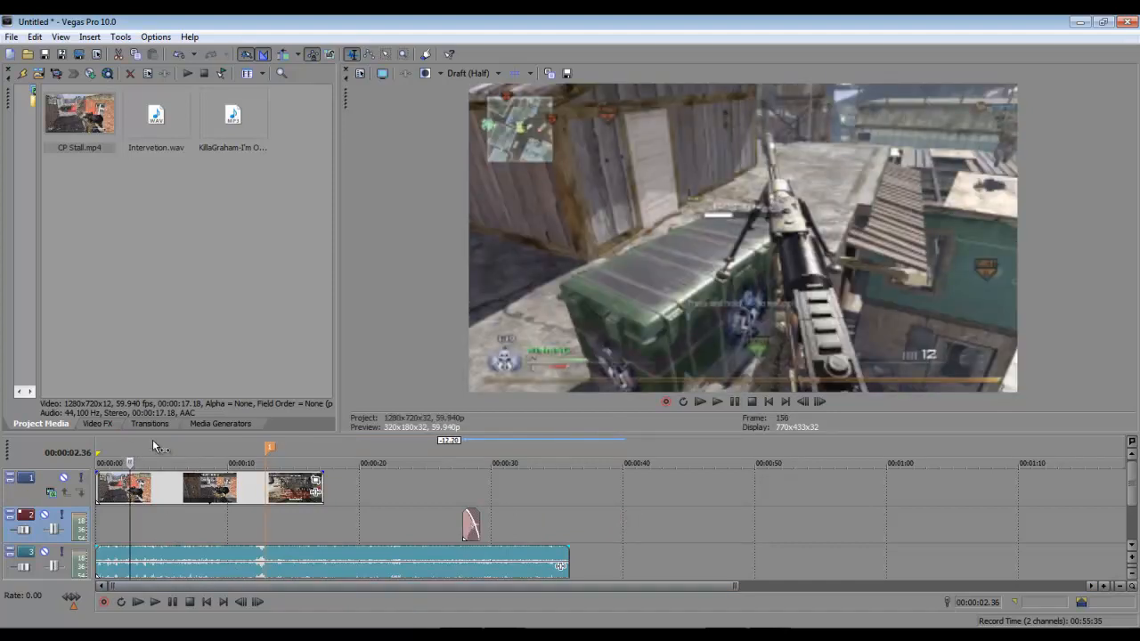
{"action": "left_click", "coordinate": [151, 439]}
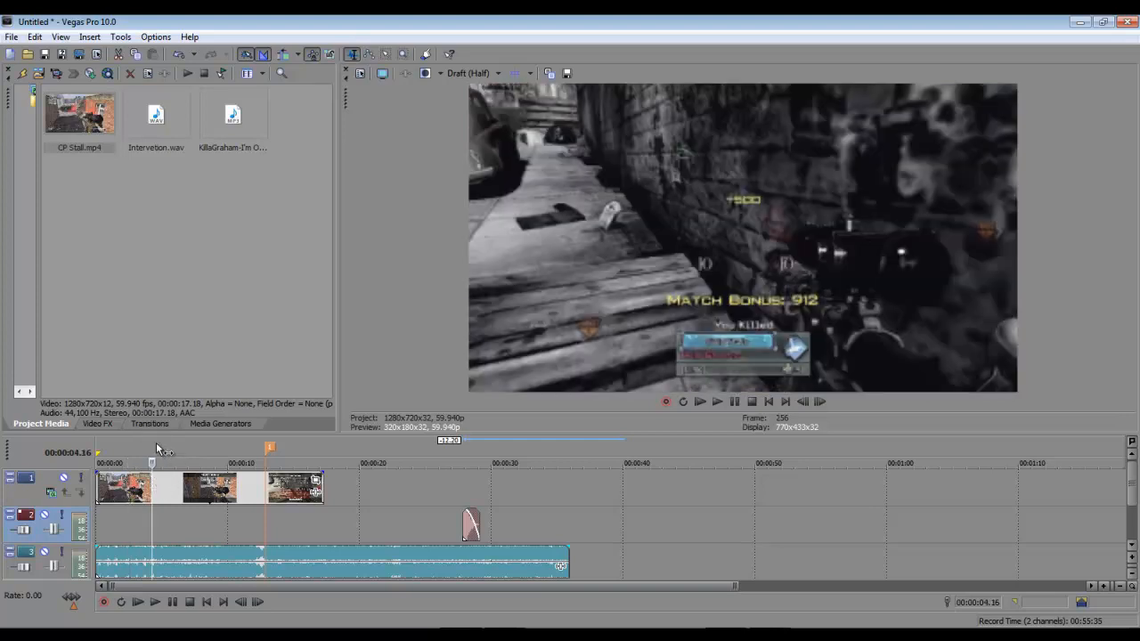
{"action": "left_click", "coordinate": [144, 441]}
{"action": "left_click", "coordinate": [130, 442]}
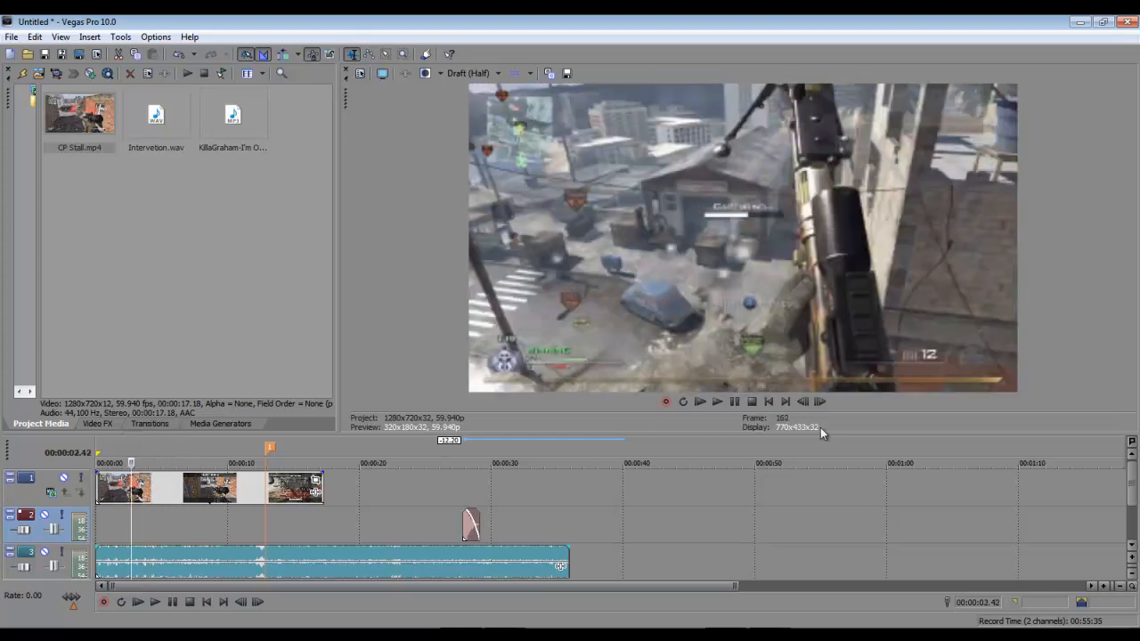
{"action": "left_click", "coordinate": [823, 405]}
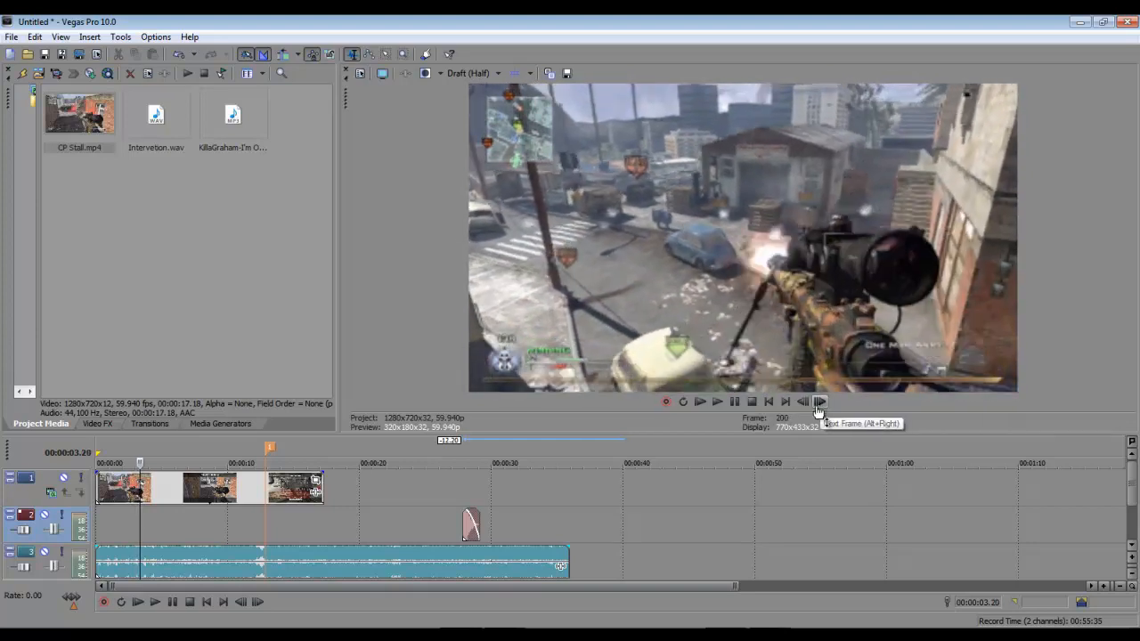
{"action": "left_click", "coordinate": [1103, 587]}
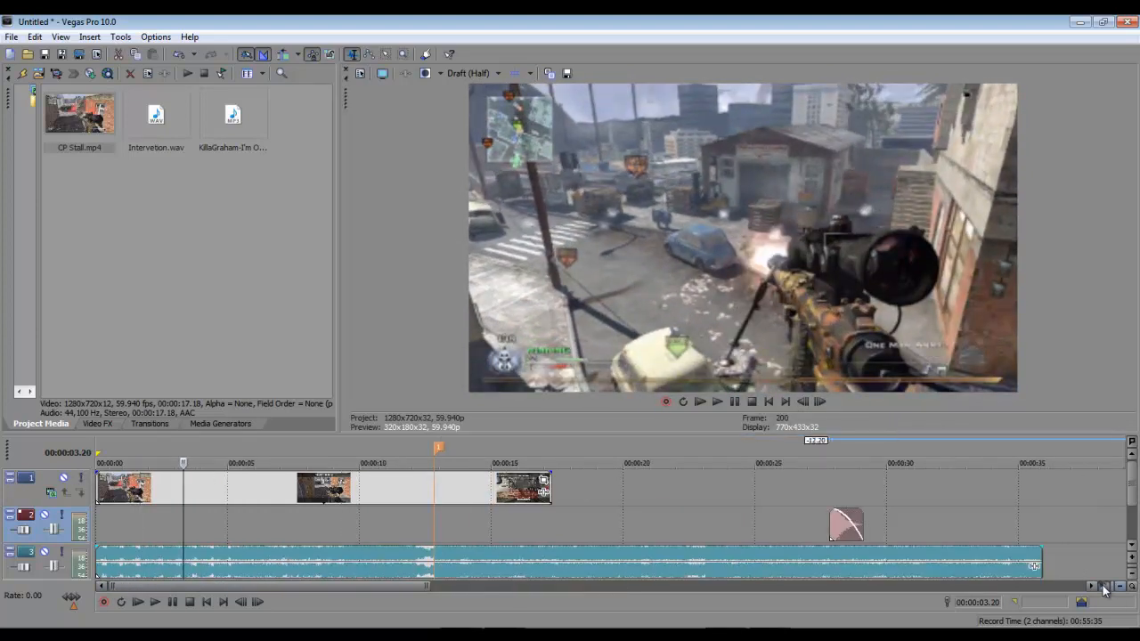
{"action": "left_click", "coordinate": [1103, 587]}
{"action": "left_click", "coordinate": [271, 488]}
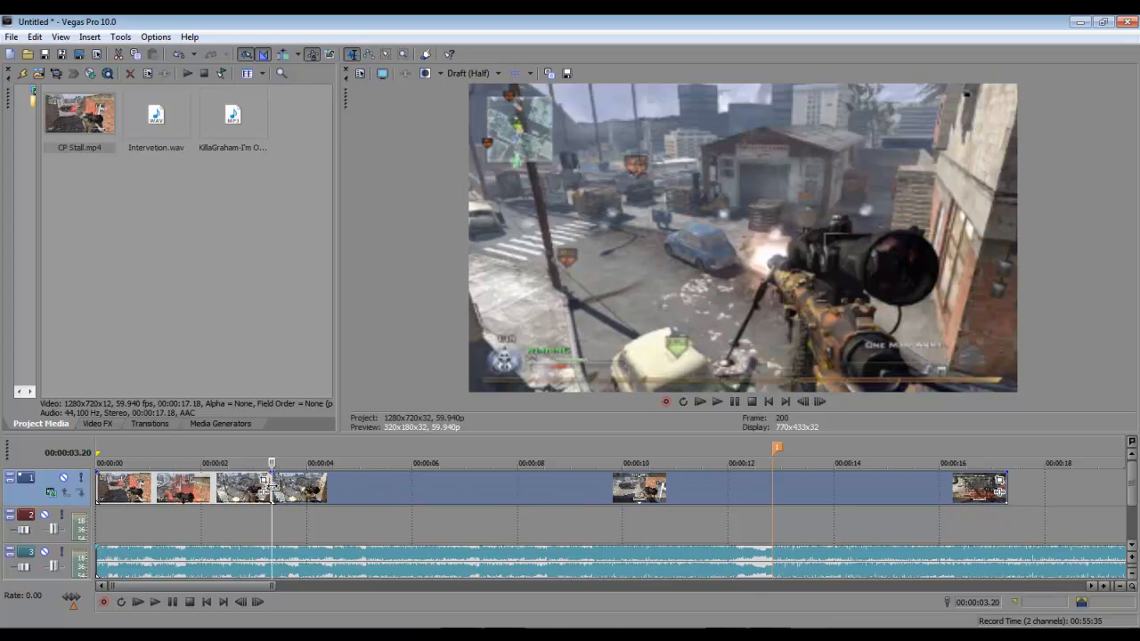
- Move the second part of the split video to the 00:00:12.51 marker and the first part to start at about 00:00:08.26
{"action": "left_click_drag", "start_coordinate": [323, 495], "coordinate": [824, 488]}
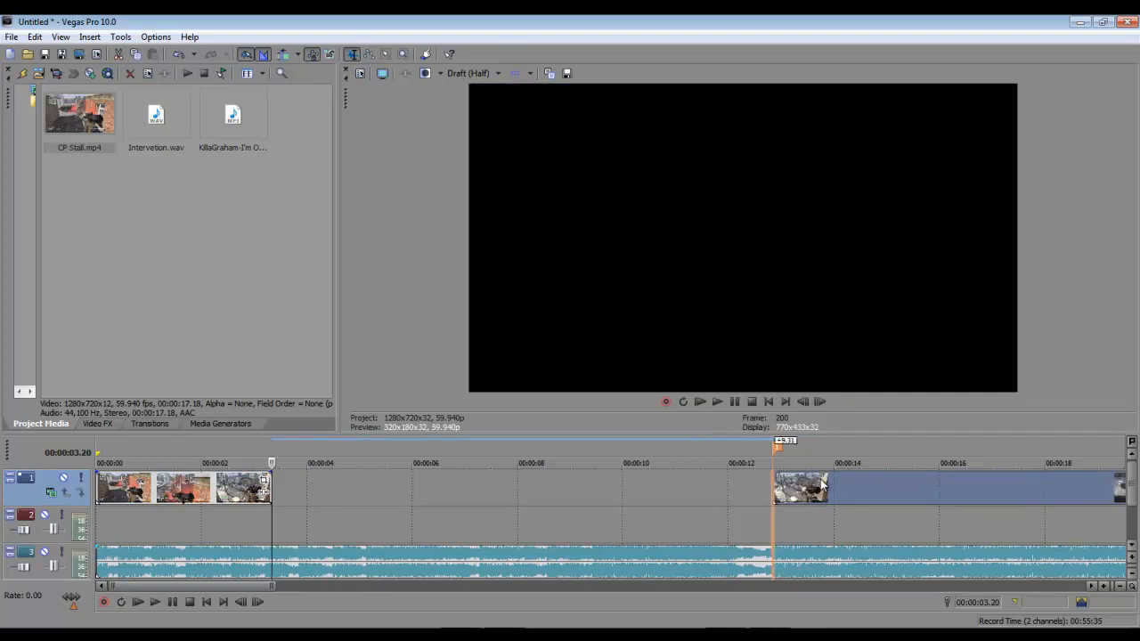
{"action": "left_click", "coordinate": [775, 446]}
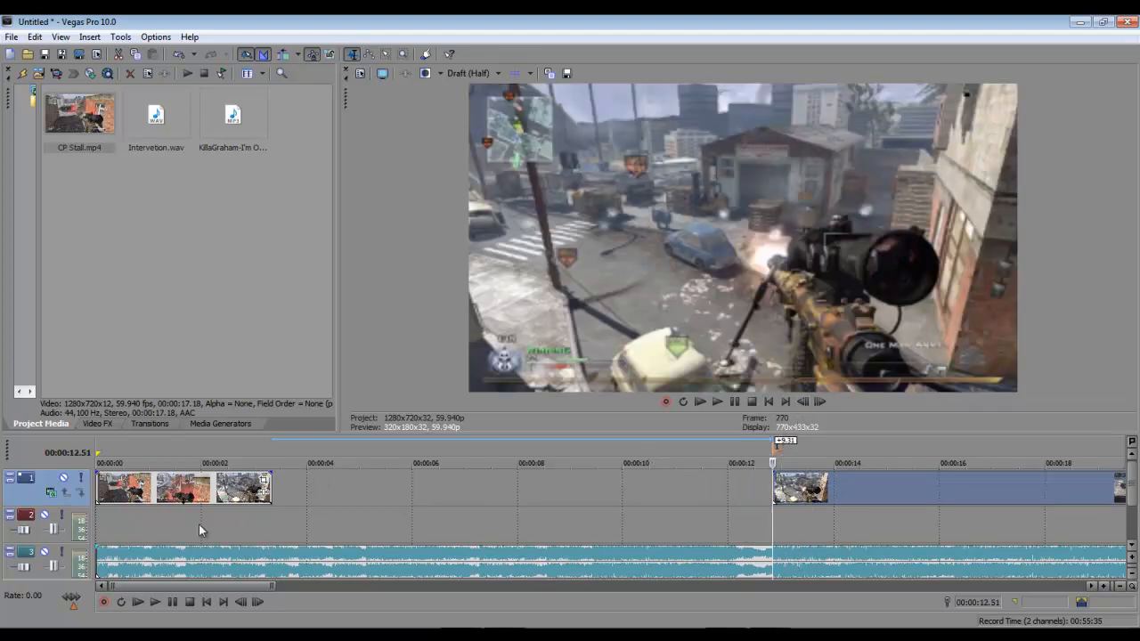
{"action": "left_click", "coordinate": [316, 513]}
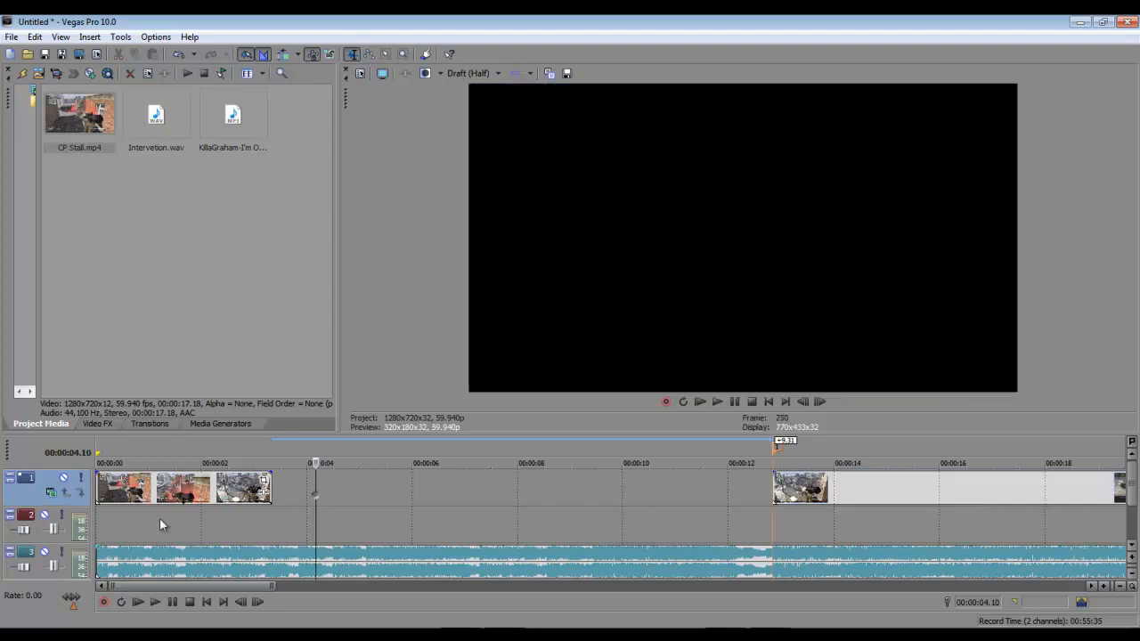
{"action": "left_click_drag", "start_coordinate": [153, 497], "coordinate": [598, 497]}
{"action": "left_click", "coordinate": [610, 492]}
- Try time-stretching the end of the first video part to meet the marker at 00:00:12.51
{"action": "left_click", "coordinate": [1105, 588]}
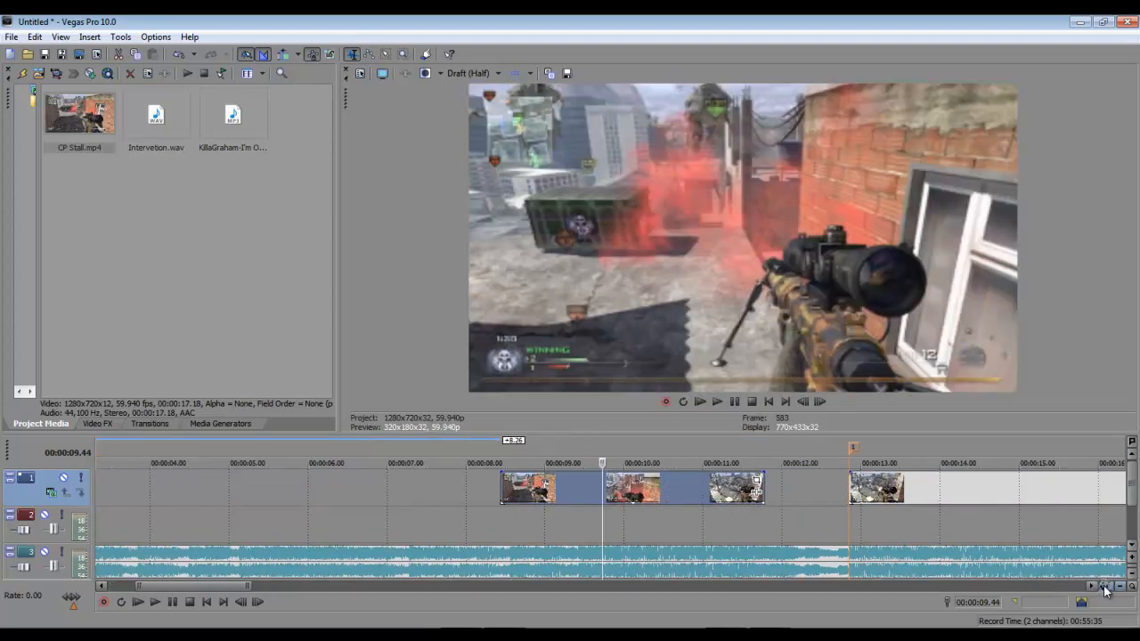
{"action": "left_click", "coordinate": [1106, 588]}
{"action": "left_click_drag", "start_coordinate": [208, 587], "coordinate": [231, 583]}
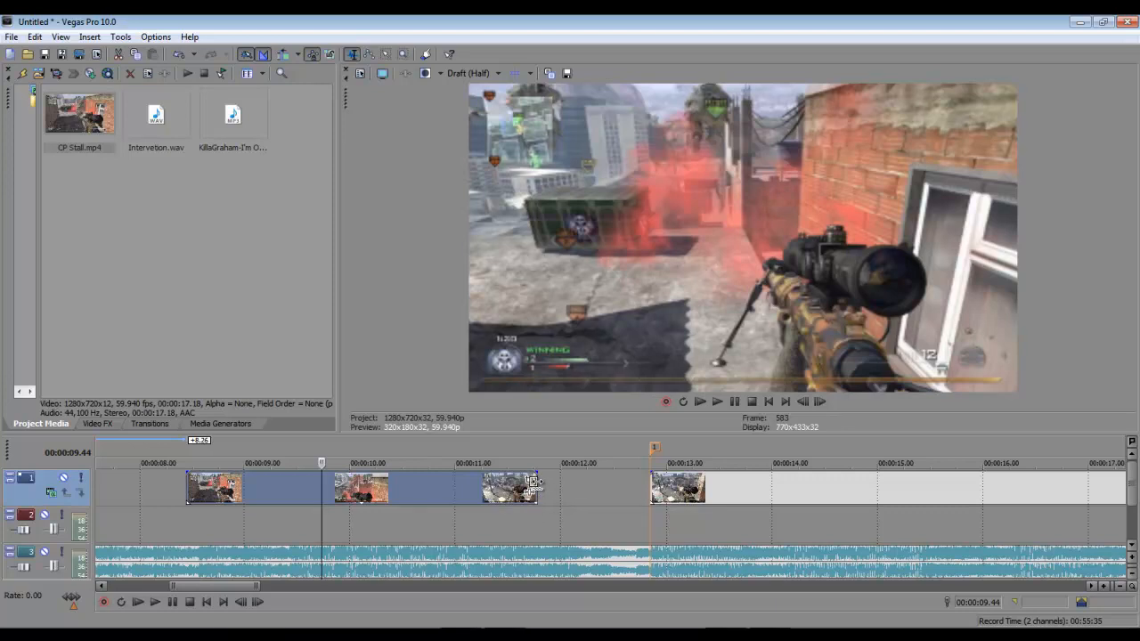
{"action": "left_click_drag", "start_coordinate": [531, 482], "coordinate": [651, 452]}
{"action": "left_click", "coordinate": [651, 454]}
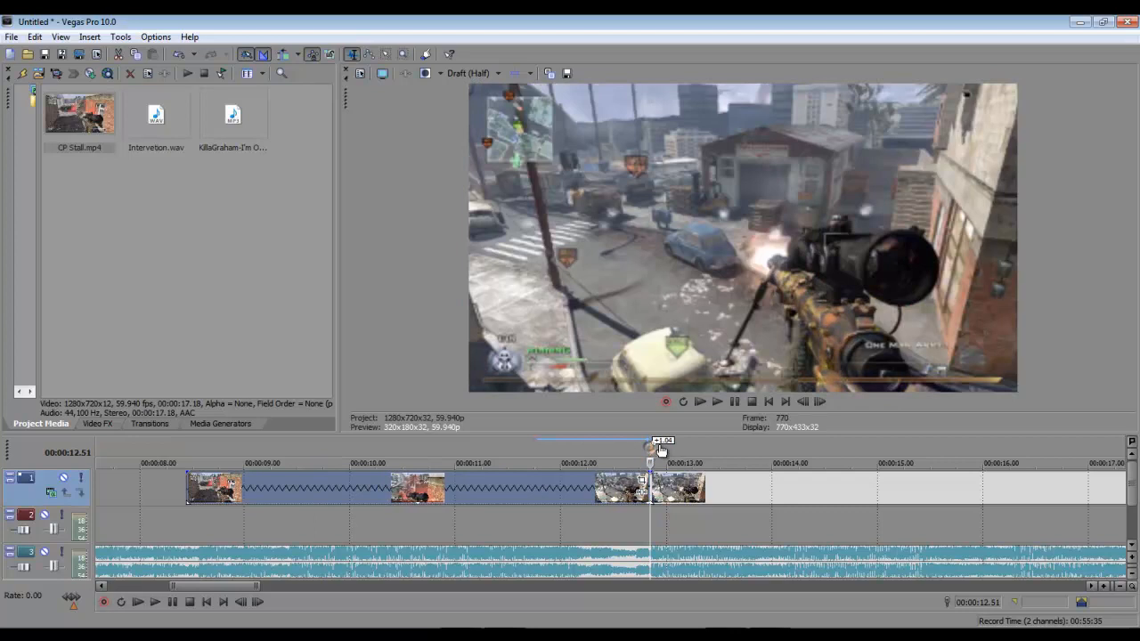
- Check the frames around the join between the two video parts one by one, and undo the time stretch
{"action": "left_click", "coordinate": [804, 403]}
{"action": "left_click", "coordinate": [805, 404]}
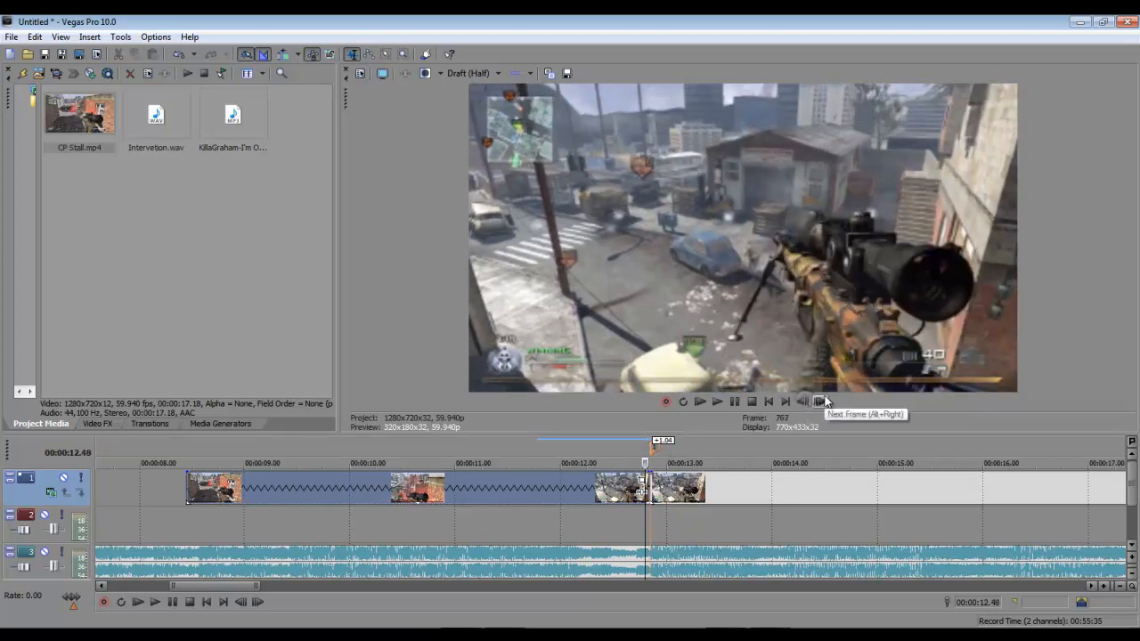
{"action": "left_click", "coordinate": [823, 401]}
{"action": "left_click", "coordinate": [823, 401]}
{"action": "left_click", "coordinate": [823, 400]}
{"action": "left_click", "coordinate": [806, 401]}
{"action": "left_click", "coordinate": [806, 401]}
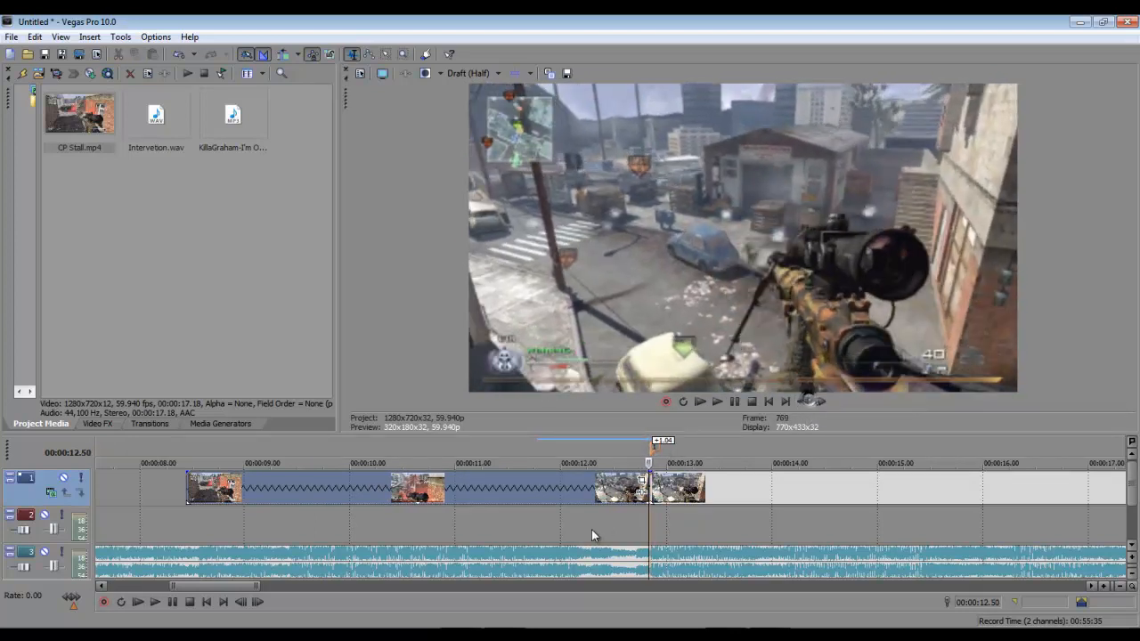
{"action": "key", "text": "ctrl+z"}
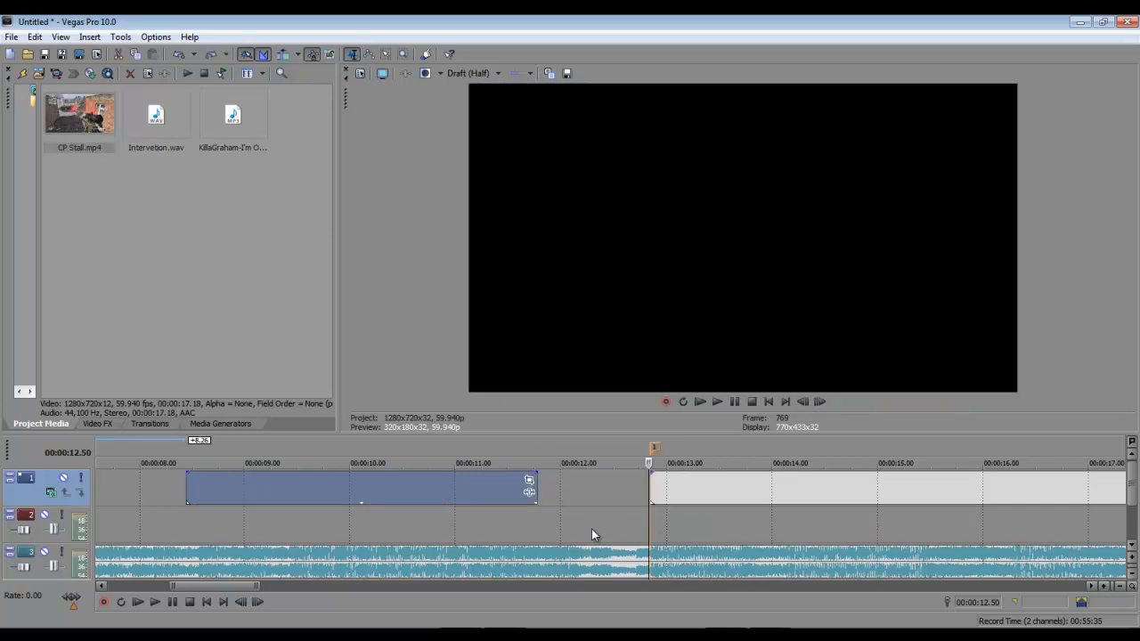
- Insert a velocity envelope on the first video part and add a point to it near the part's end
{"action": "right_click", "coordinate": [411, 478]}
{"action": "mouse_move", "coordinate": [527, 370]}
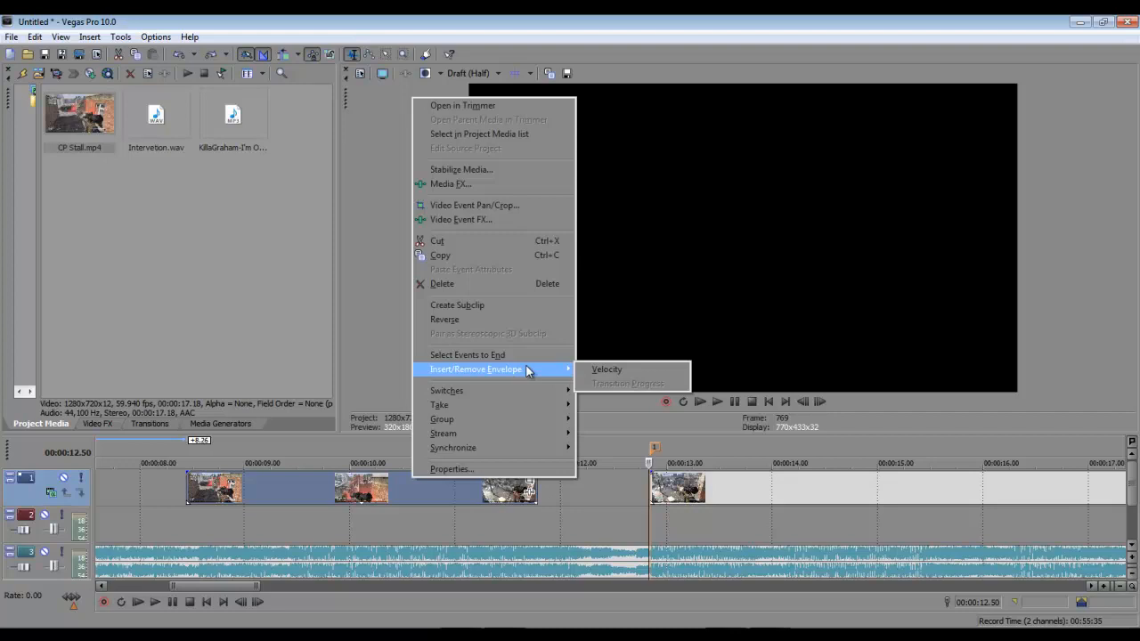
{"action": "left_click", "coordinate": [630, 374]}
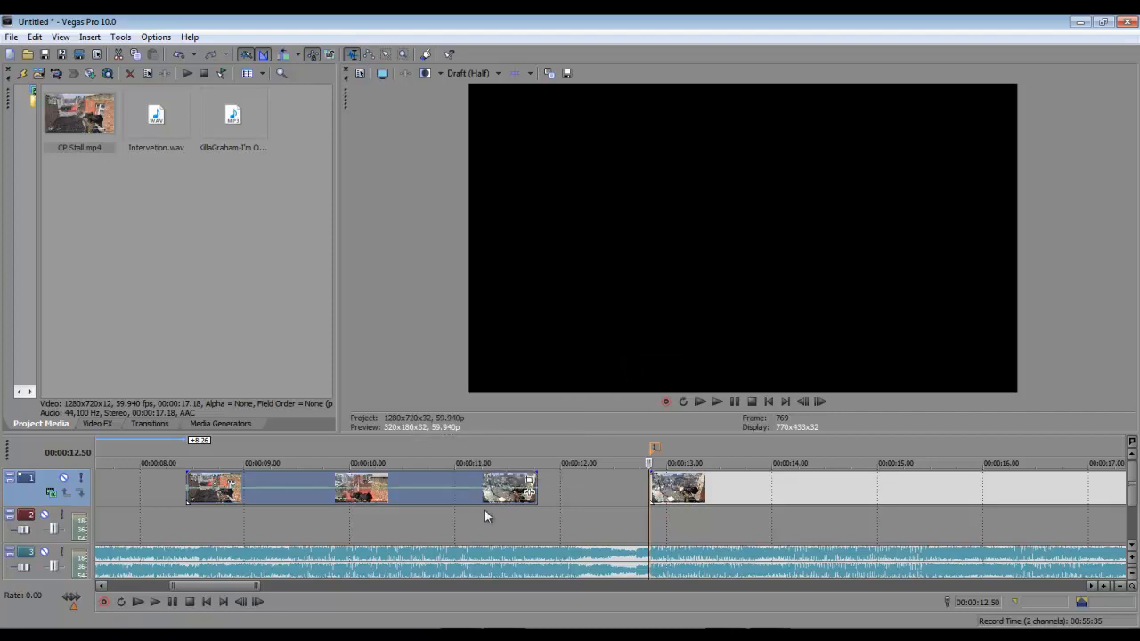
{"action": "left_click", "coordinate": [1132, 567]}
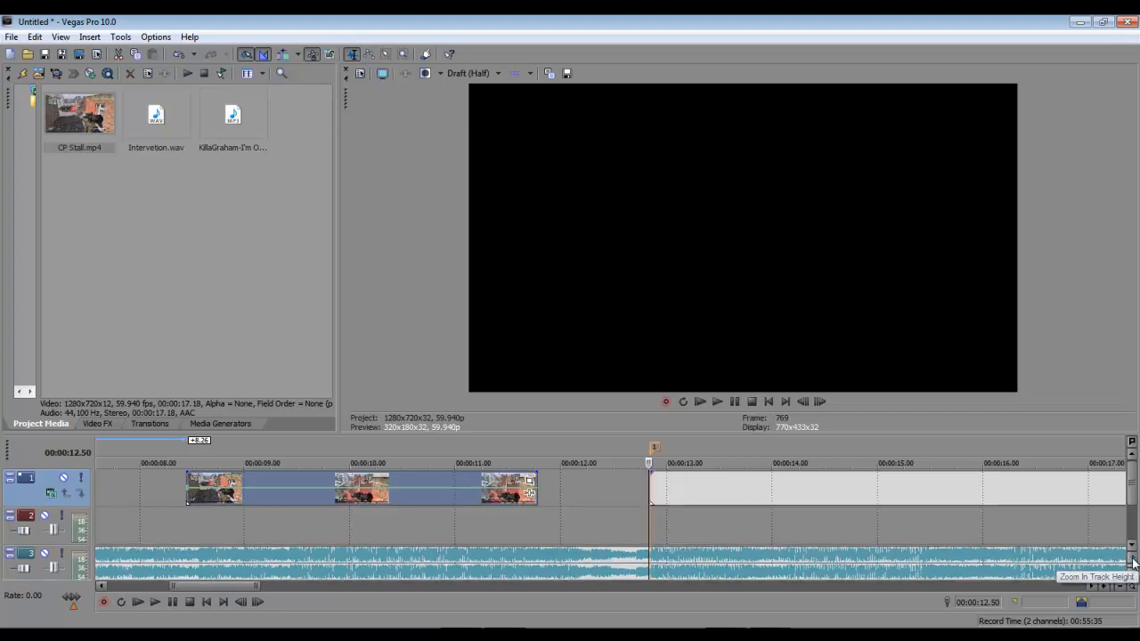
{"action": "left_click", "coordinate": [1133, 559]}
{"action": "left_click", "coordinate": [1133, 559]}
{"action": "left_click", "coordinate": [1133, 558]}
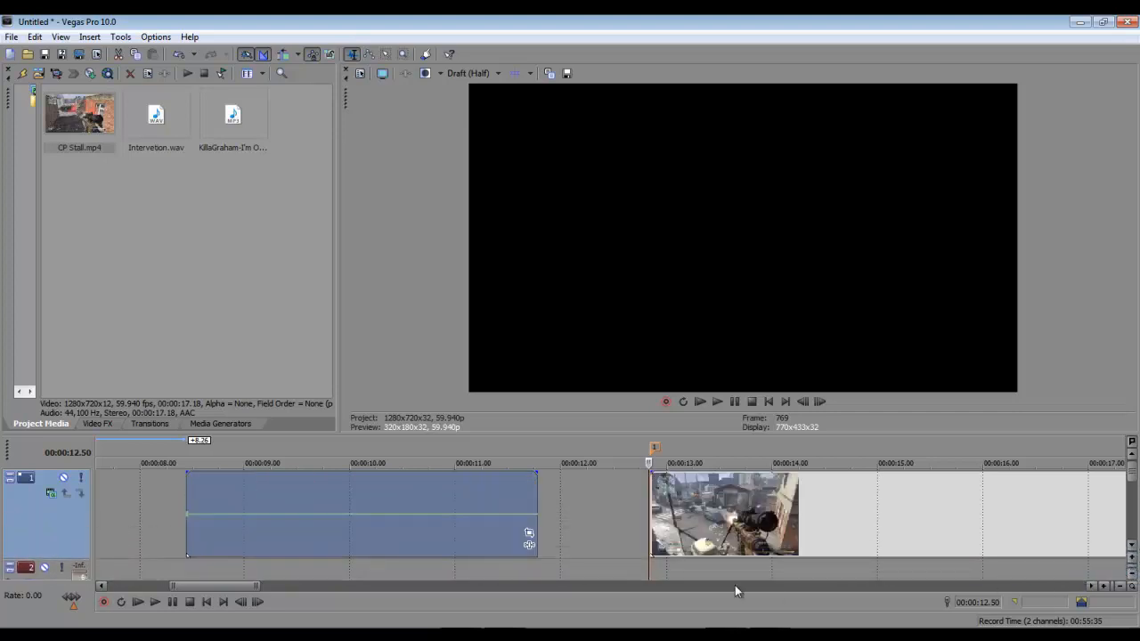
{"action": "right_click", "coordinate": [514, 514]}
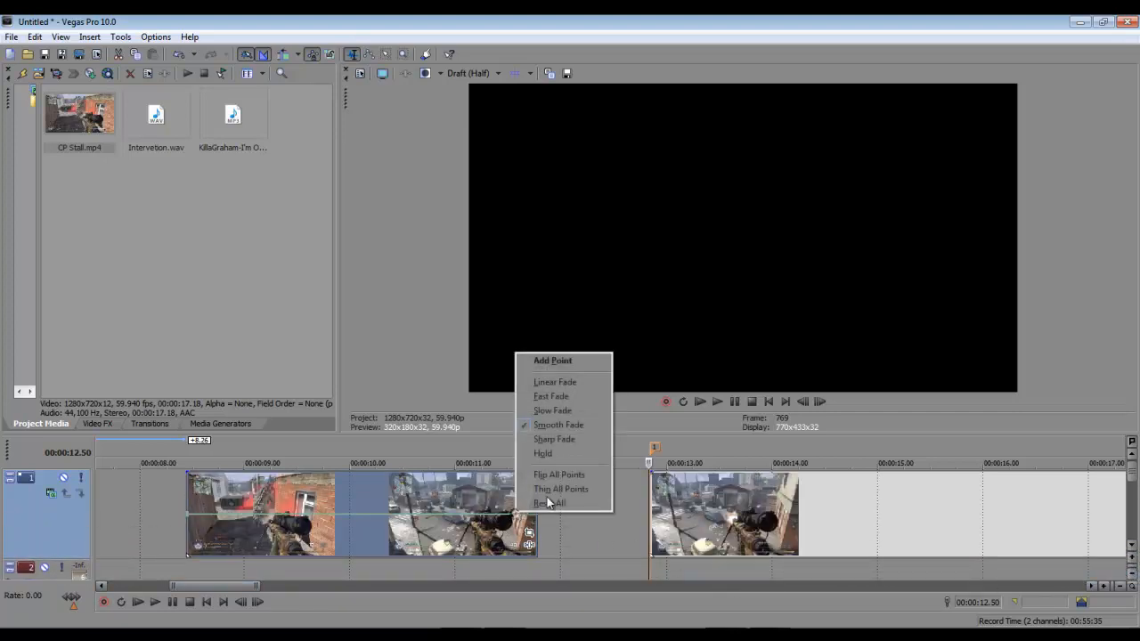
{"action": "left_click", "coordinate": [561, 364]}
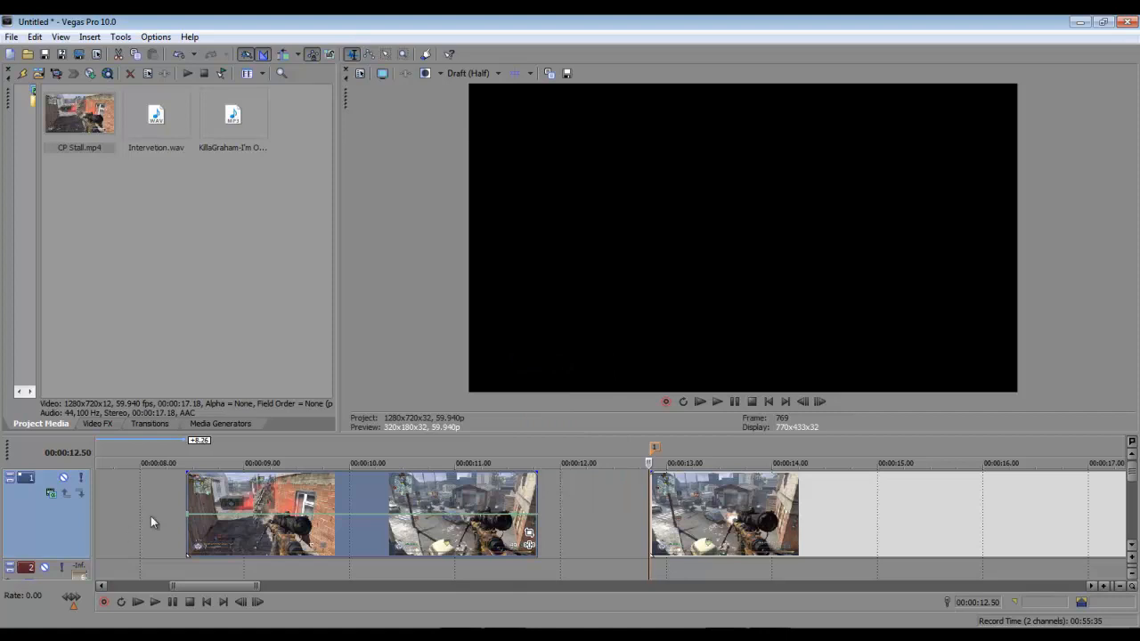
- Move the first video part up to the second part, slow it with the velocity envelope, and extend its end to the 00:00:12.51 marker
{"action": "left_click", "coordinate": [416, 493]}
{"action": "left_click_drag", "start_coordinate": [429, 489], "coordinate": [538, 484]}
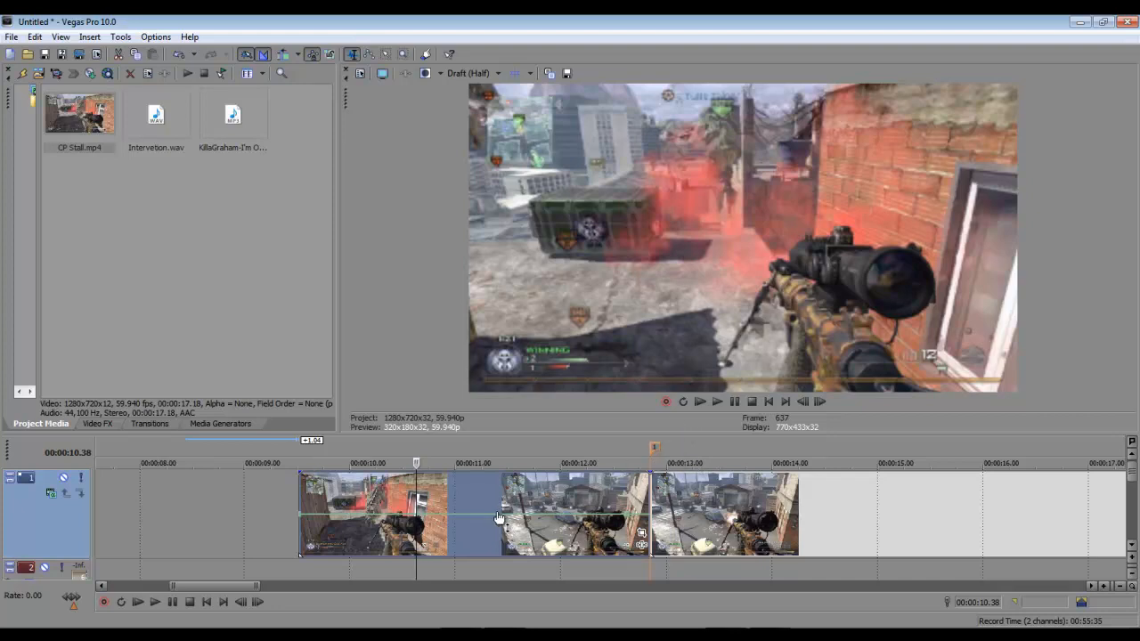
{"action": "left_click_drag", "start_coordinate": [495, 516], "coordinate": [526, 511]}
{"action": "left_click_drag", "start_coordinate": [615, 507], "coordinate": [649, 504]}
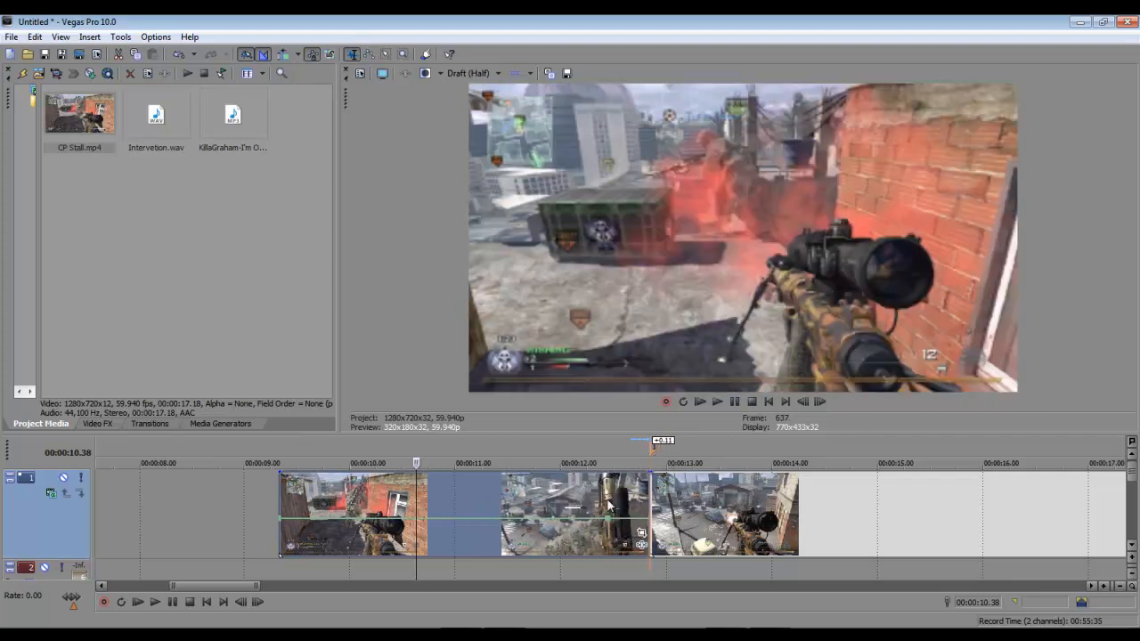
- Check the frame just before the marker and move the velocity point from 00:00:12.27 to 00:00:12.50
{"action": "left_click", "coordinate": [652, 451]}
{"action": "left_click", "coordinate": [804, 400]}
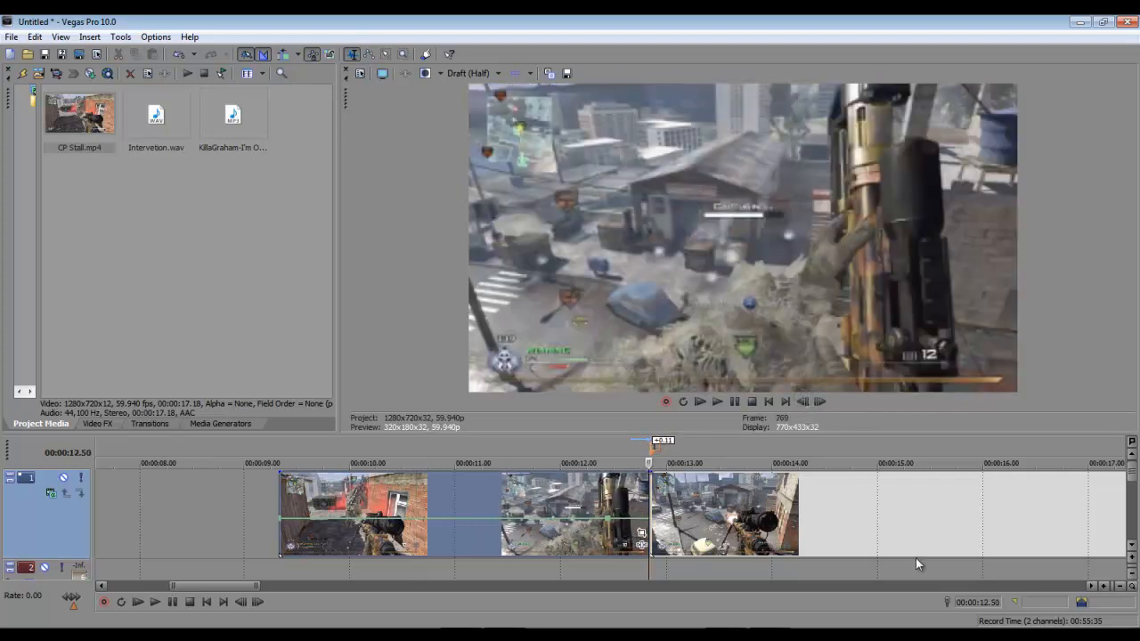
{"action": "left_click", "coordinate": [1119, 585]}
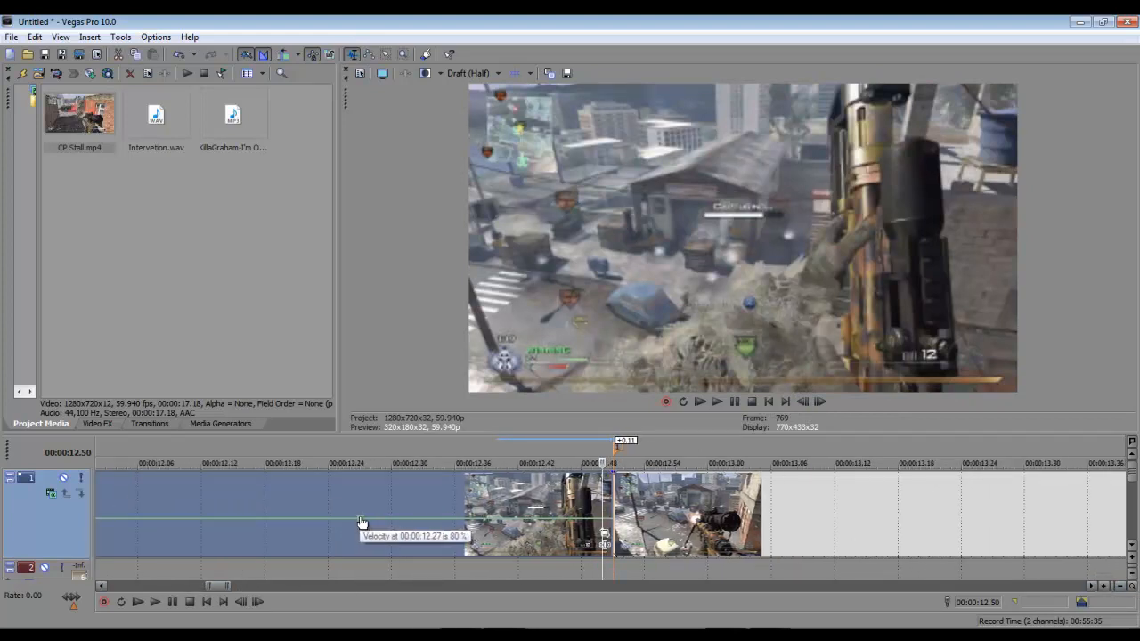
{"action": "mouse_move", "coordinate": [359, 521]}
{"action": "left_mouse_down"}
{"action": "mouse_move", "coordinate": [615, 525]}
{"action": "mouse_move", "coordinate": [604, 526]}
{"action": "left_mouse_up"}
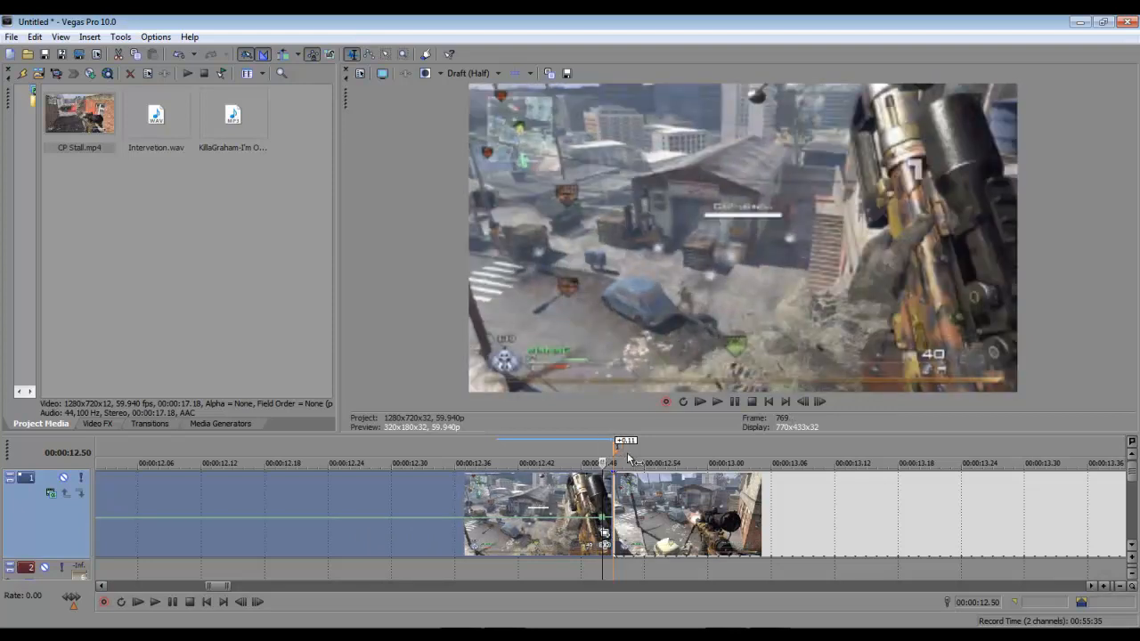
- Raise the velocity point at the first part's end until its last frame leads into the gunshot, checking frames around the join
{"action": "left_click", "coordinate": [819, 401]}
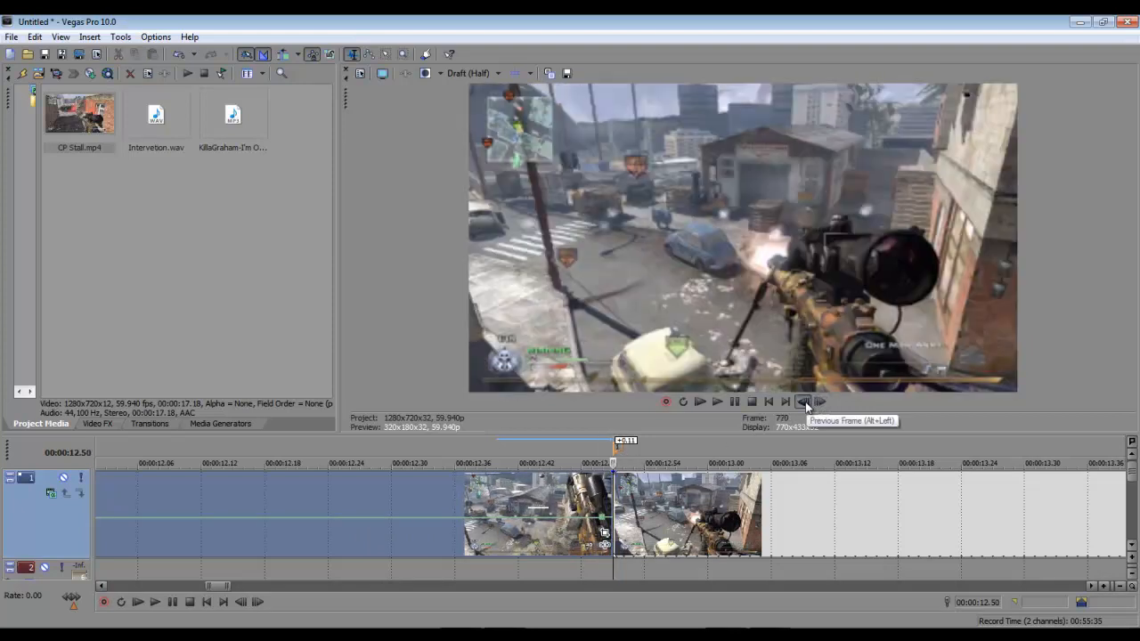
{"action": "left_click", "coordinate": [802, 402]}
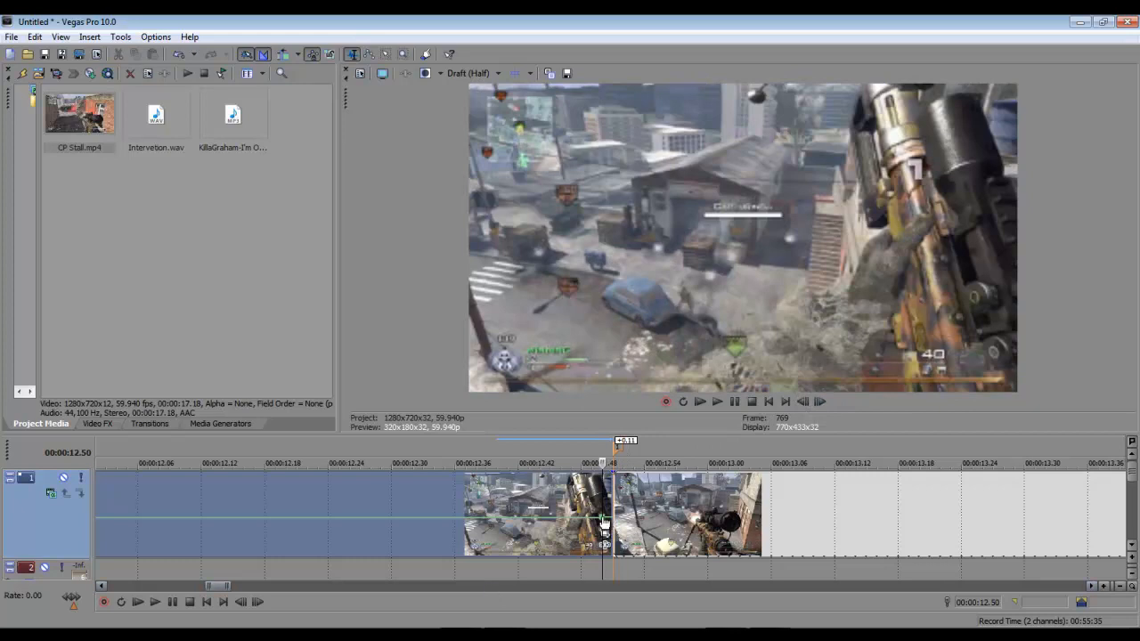
{"action": "left_click_drag", "start_coordinate": [604, 519], "coordinate": [606, 519]}
{"action": "left_click", "coordinate": [804, 402]}
{"action": "left_click", "coordinate": [806, 402]}
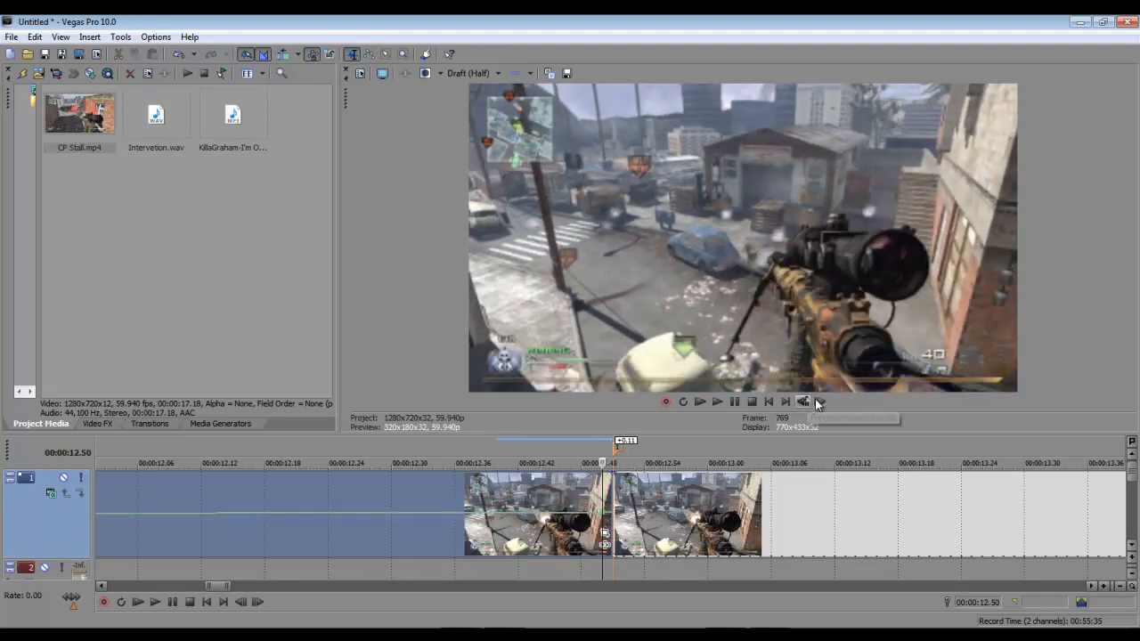
{"action": "left_click", "coordinate": [821, 403]}
{"action": "left_click", "coordinate": [820, 403]}
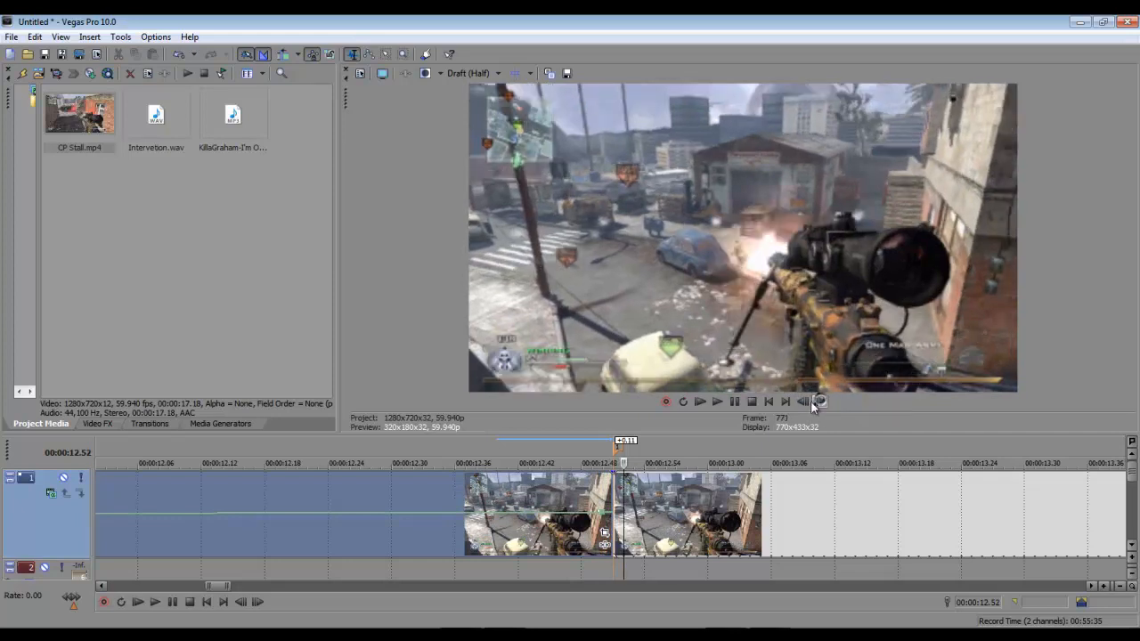
{"action": "left_click", "coordinate": [808, 404]}
{"action": "left_click", "coordinate": [810, 405]}
{"action": "left_click", "coordinate": [809, 405]}
{"action": "left_click", "coordinate": [809, 406]}
- Move the gunshot audio event on track 2 so it starts at the 00:00:12.51 marker
{"action": "left_click", "coordinate": [1120, 588]}
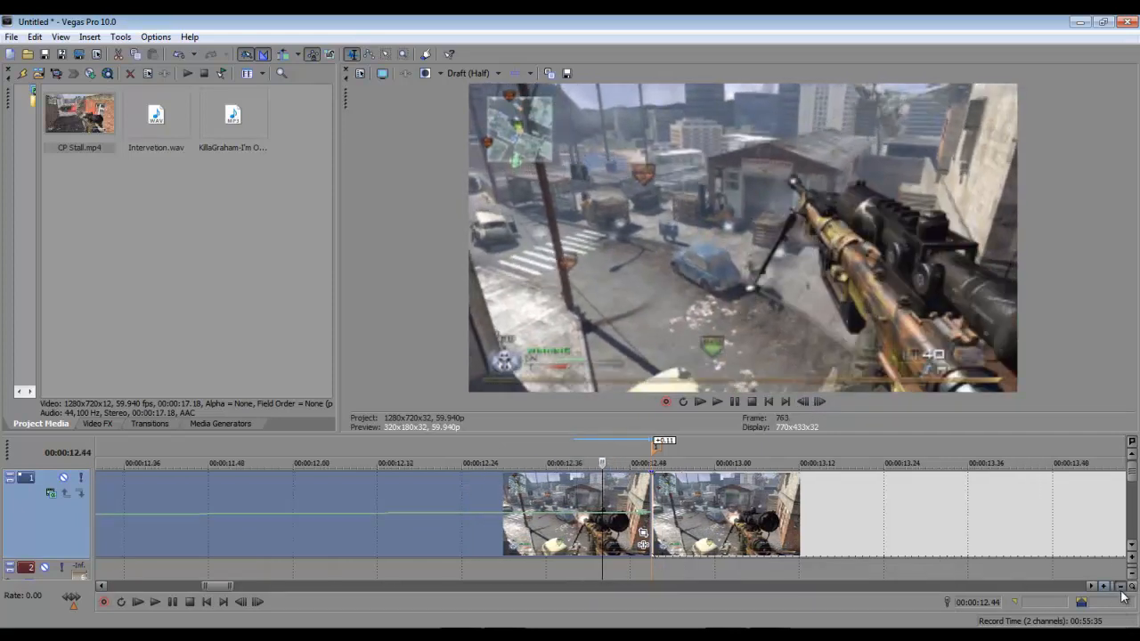
{"action": "left_click", "coordinate": [1121, 589]}
{"action": "left_click", "coordinate": [1121, 589]}
{"action": "left_click", "coordinate": [1122, 590]}
{"action": "left_click", "coordinate": [1122, 589]}
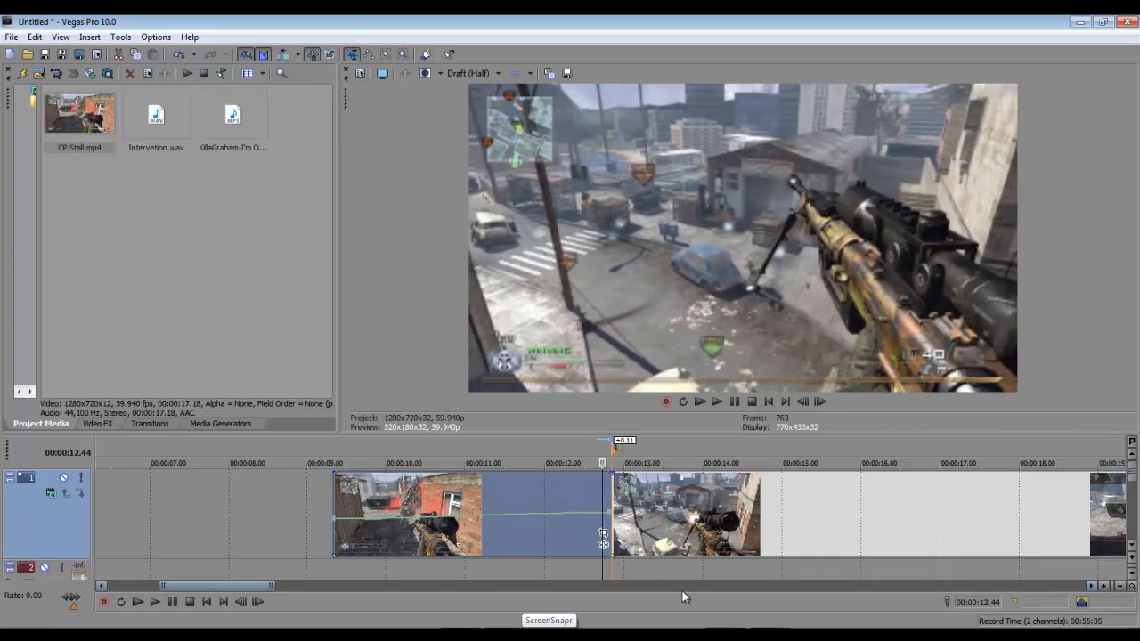
{"action": "left_click", "coordinate": [1120, 586]}
{"action": "left_click", "coordinate": [1120, 587]}
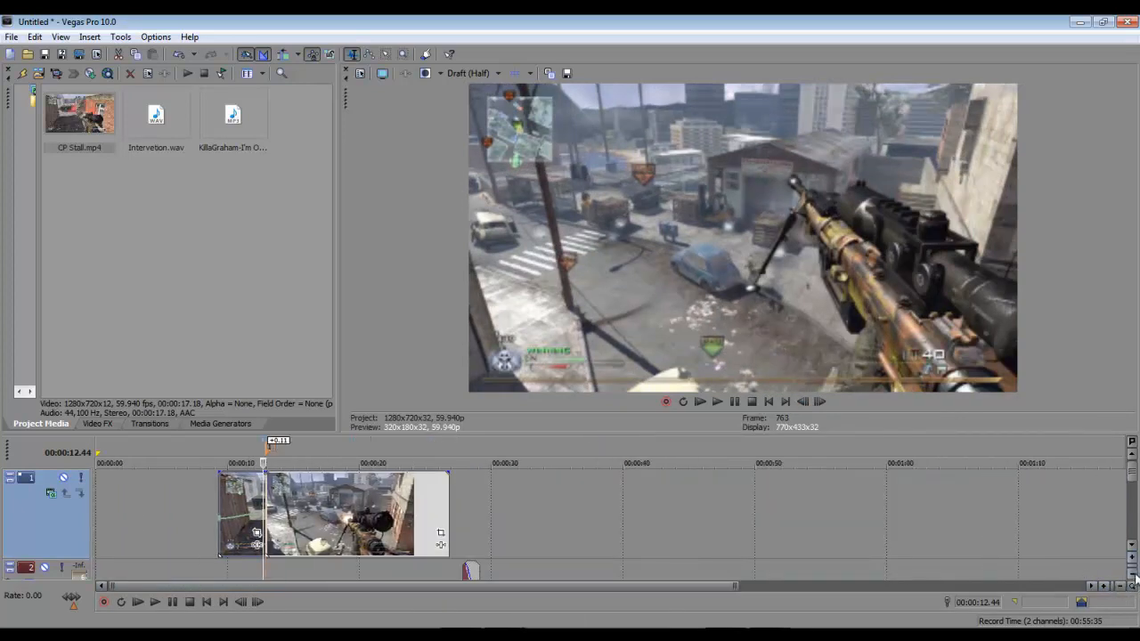
{"action": "left_click", "coordinate": [1132, 575]}
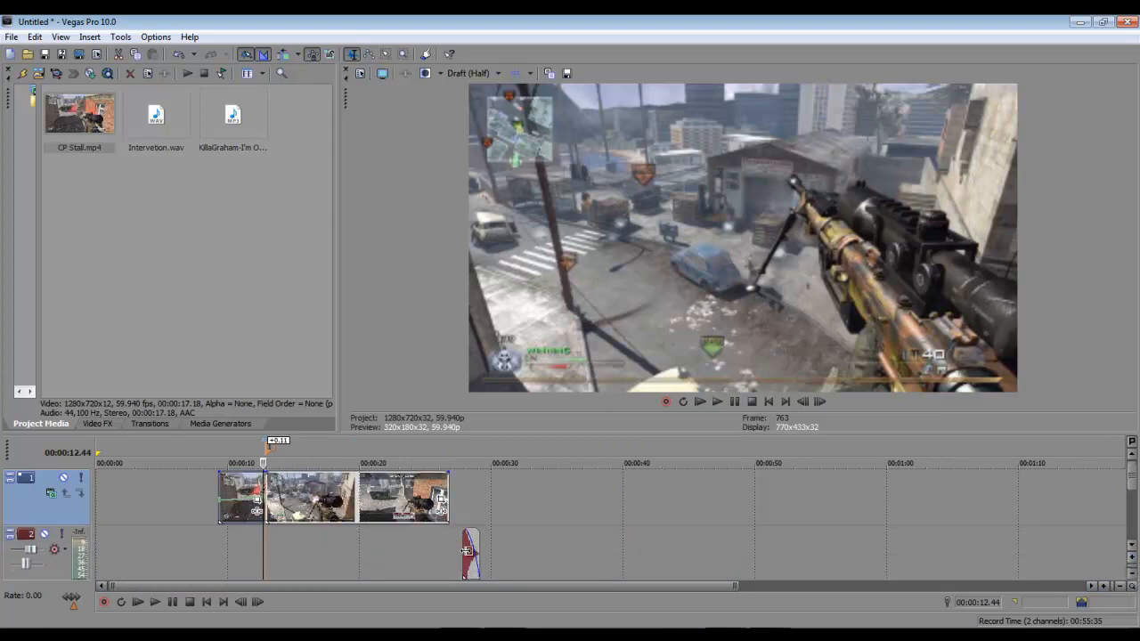
{"action": "left_click_drag", "start_coordinate": [467, 553], "coordinate": [273, 542]}
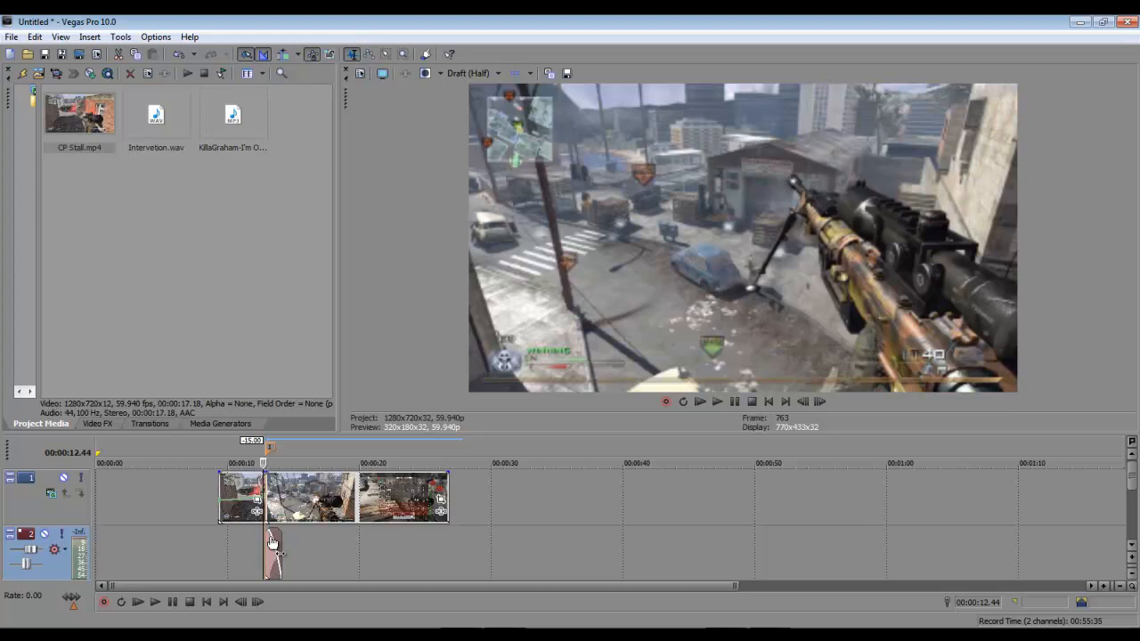
- Play back the section from 00:00:09.20 to 00:00:16.23 to check the gunshot against the music
{"action": "left_click", "coordinate": [236, 457]}
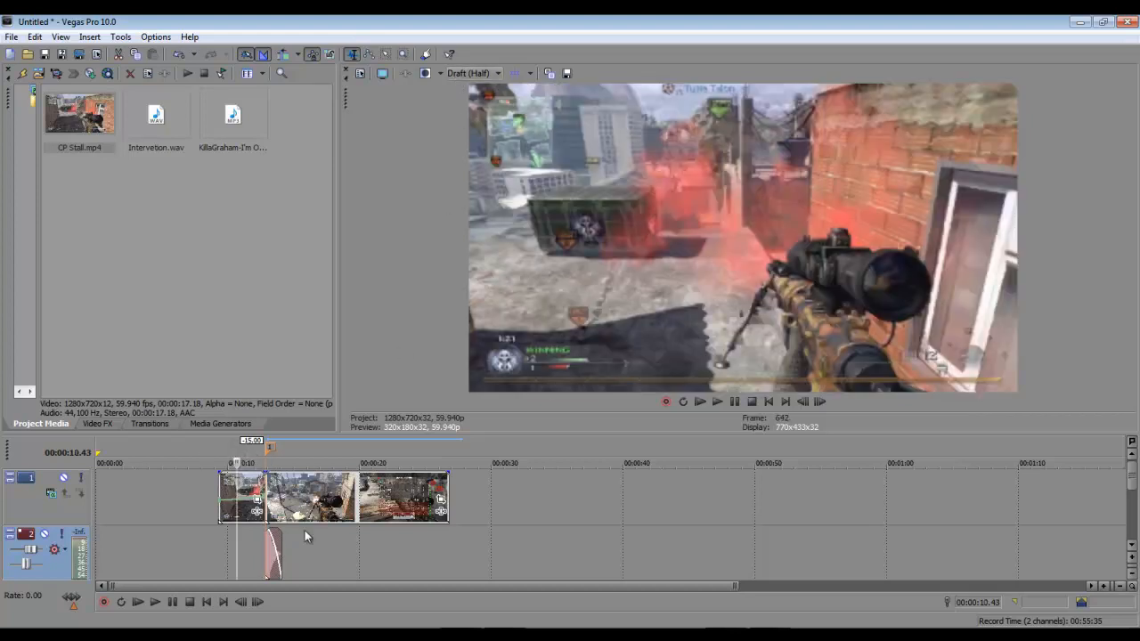
{"action": "left_click", "coordinate": [217, 447]}
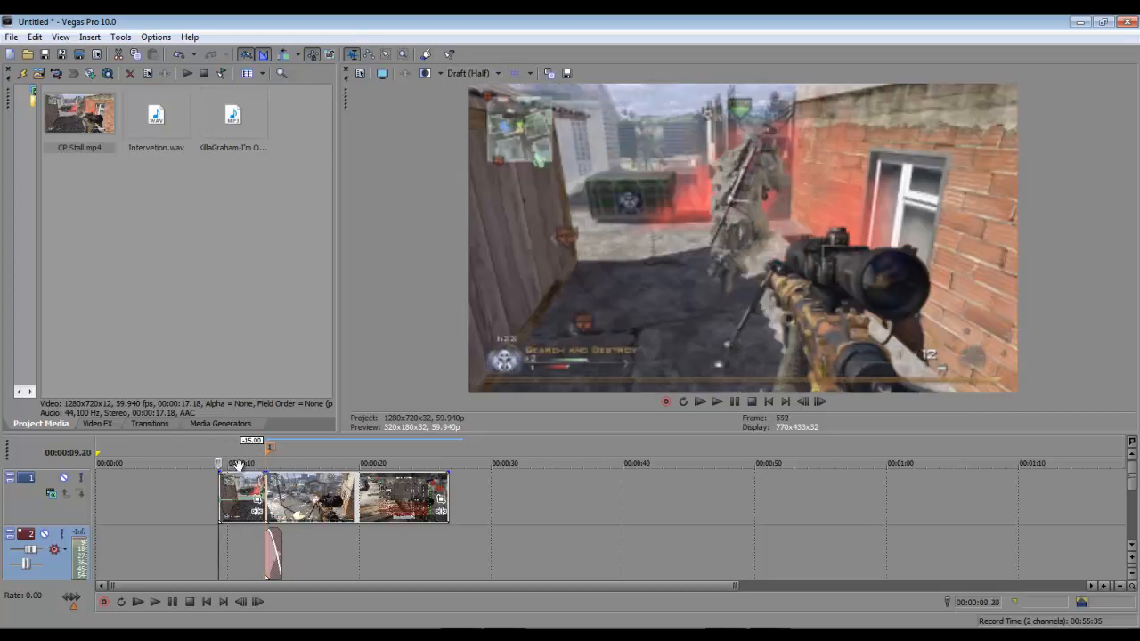
{"action": "left_click_drag", "start_coordinate": [220, 445], "coordinate": [312, 450]}
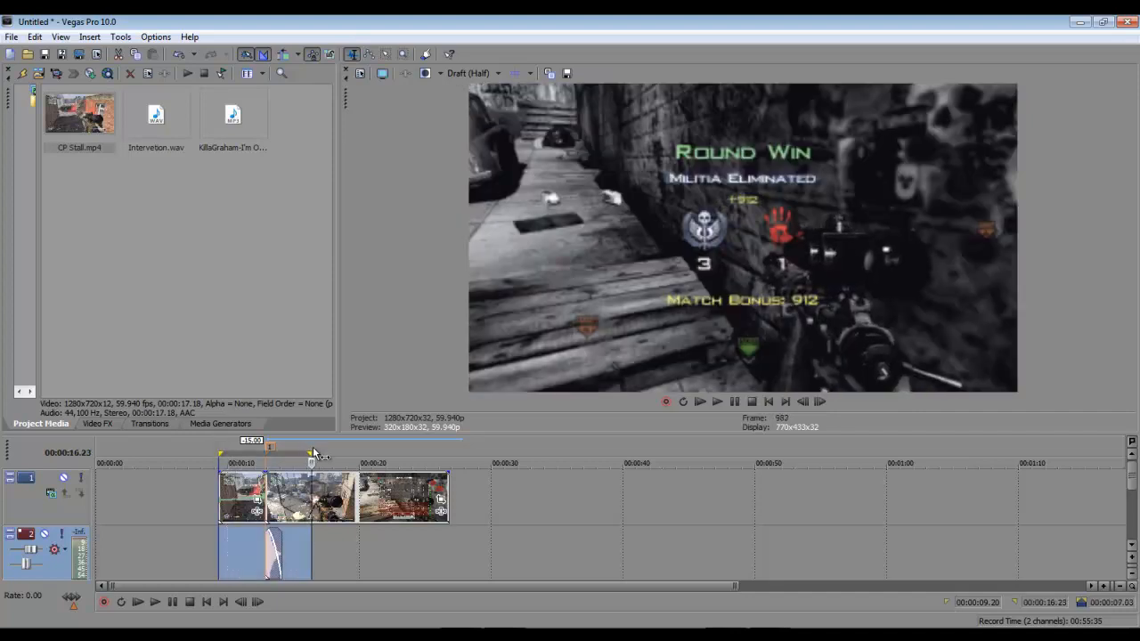
{"action": "key", "text": "space"}
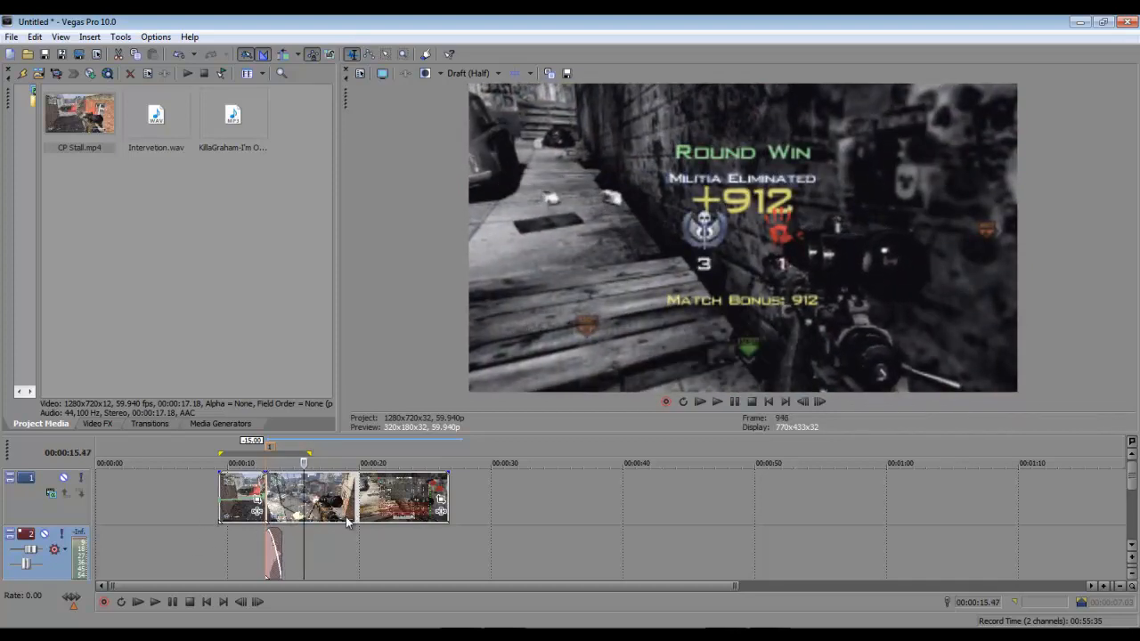
{"action": "key", "text": "space"}
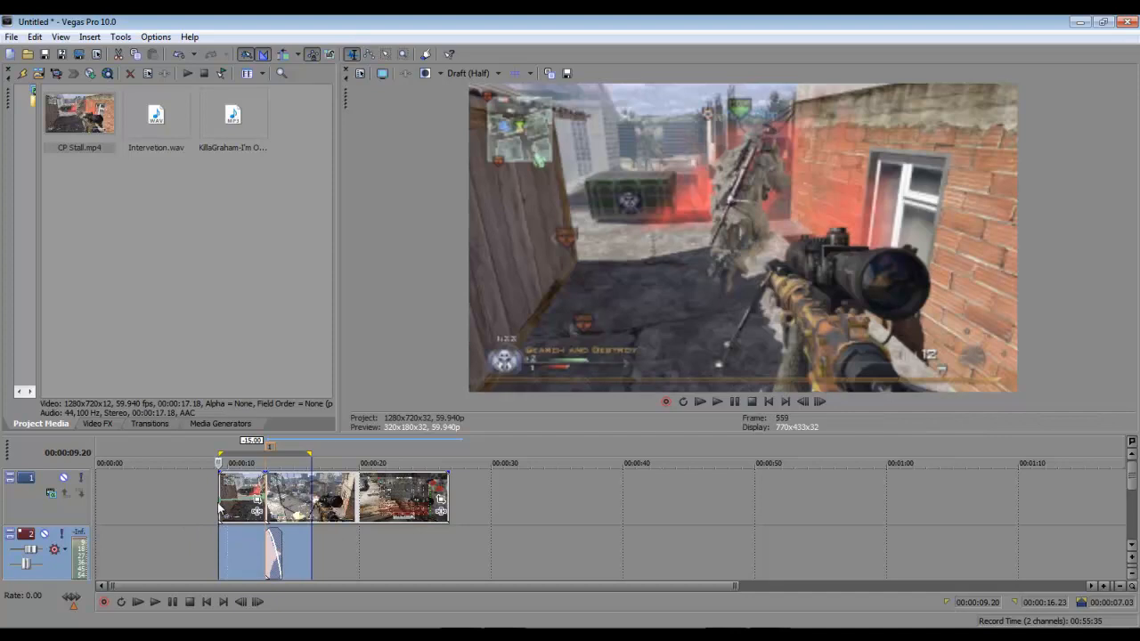
{"action": "left_click", "coordinate": [718, 401]}
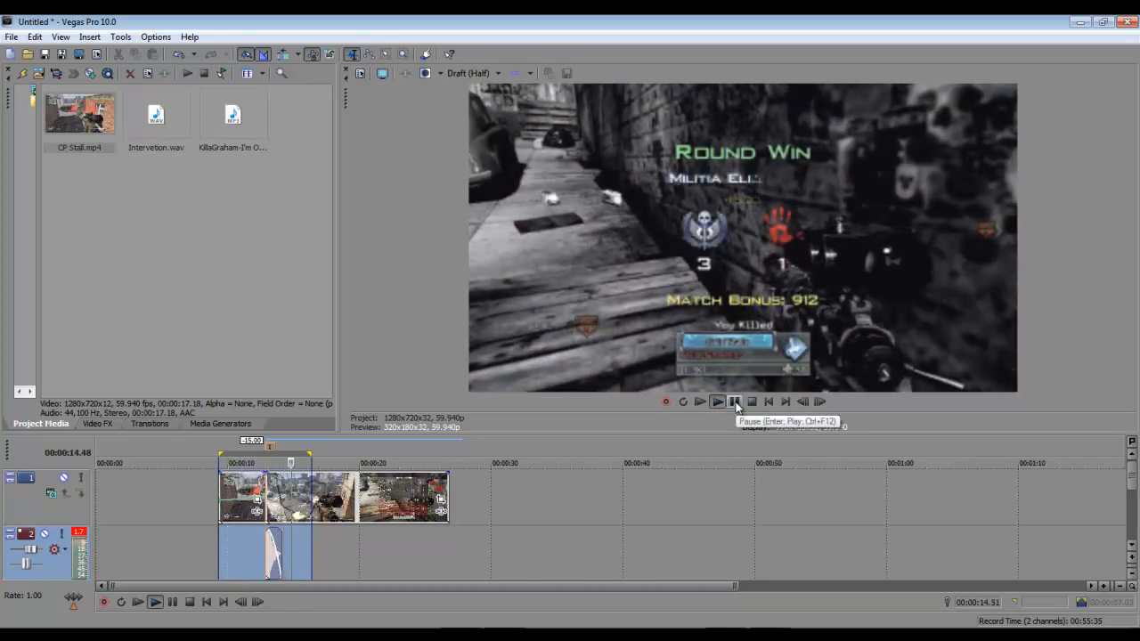
{"action": "left_click", "coordinate": [736, 401]}
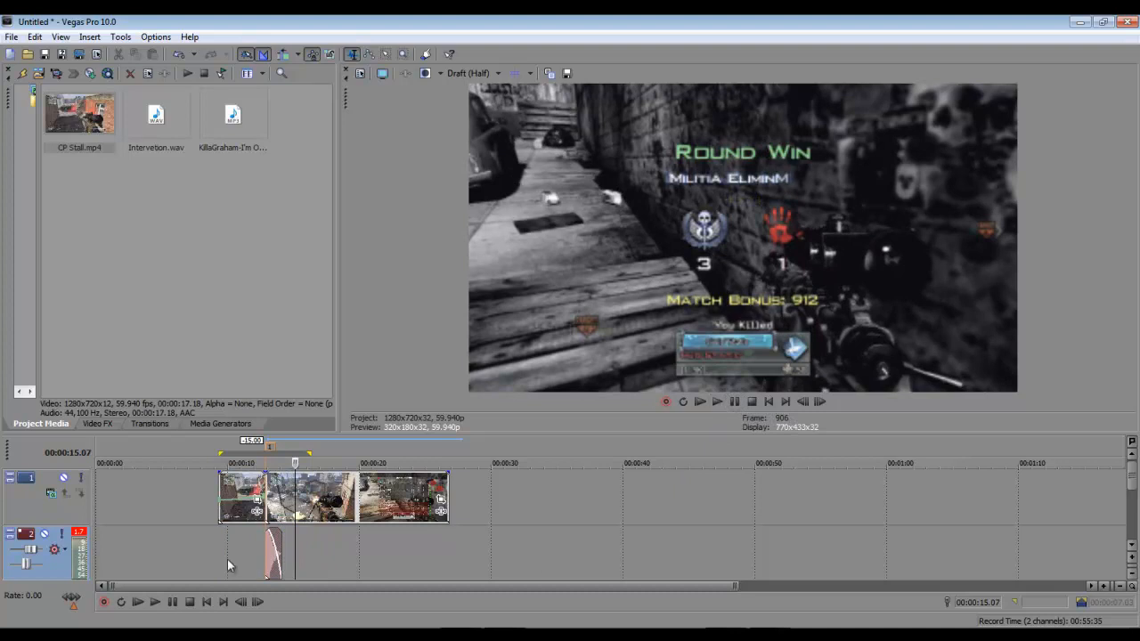
- Undo the gunshot audio move, the velocity envelope edits, and the repositioning of the first video part
{"action": "left_click_drag", "start_coordinate": [1133, 491], "coordinate": [1133, 488]}
{"action": "left_click", "coordinate": [259, 539]}
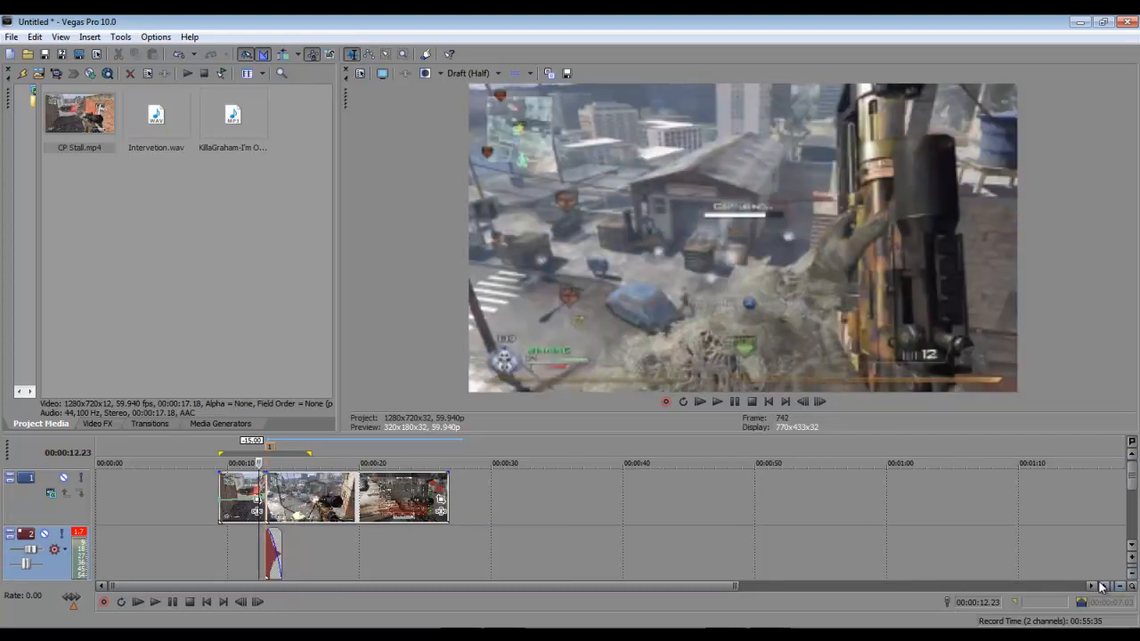
{"action": "left_click", "coordinate": [1103, 585]}
{"action": "left_click", "coordinate": [1103, 585]}
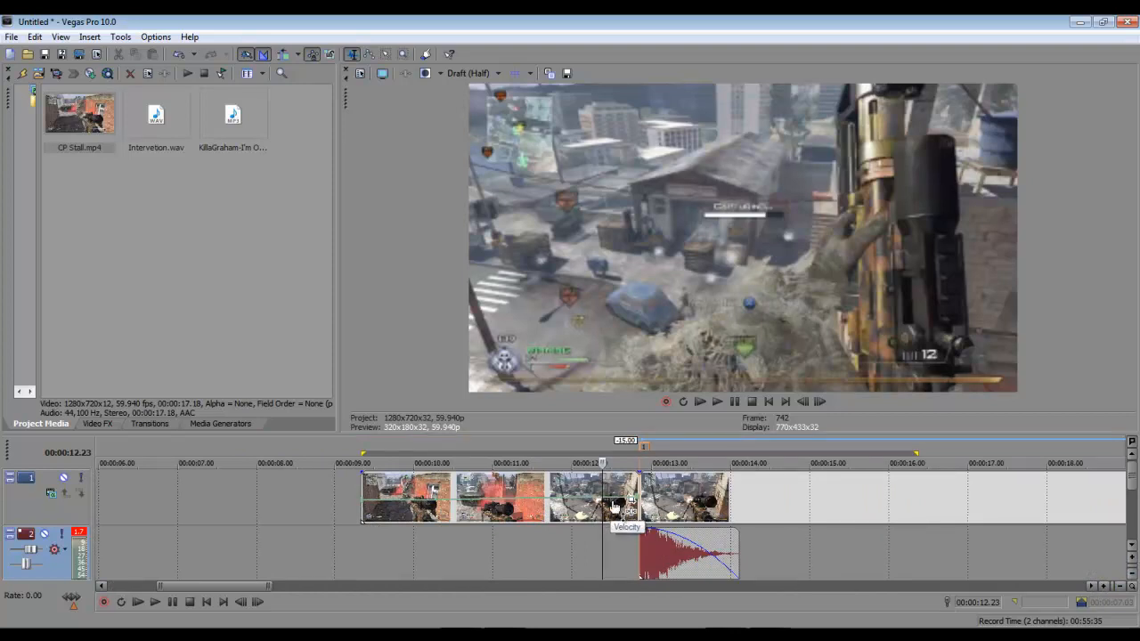
{"action": "key", "text": "ctrl+z"}
{"action": "key", "text": "ctrl+z"}
{"action": "key", "text": "ctrl+z"}
{"action": "key", "text": "ctrl+z"}
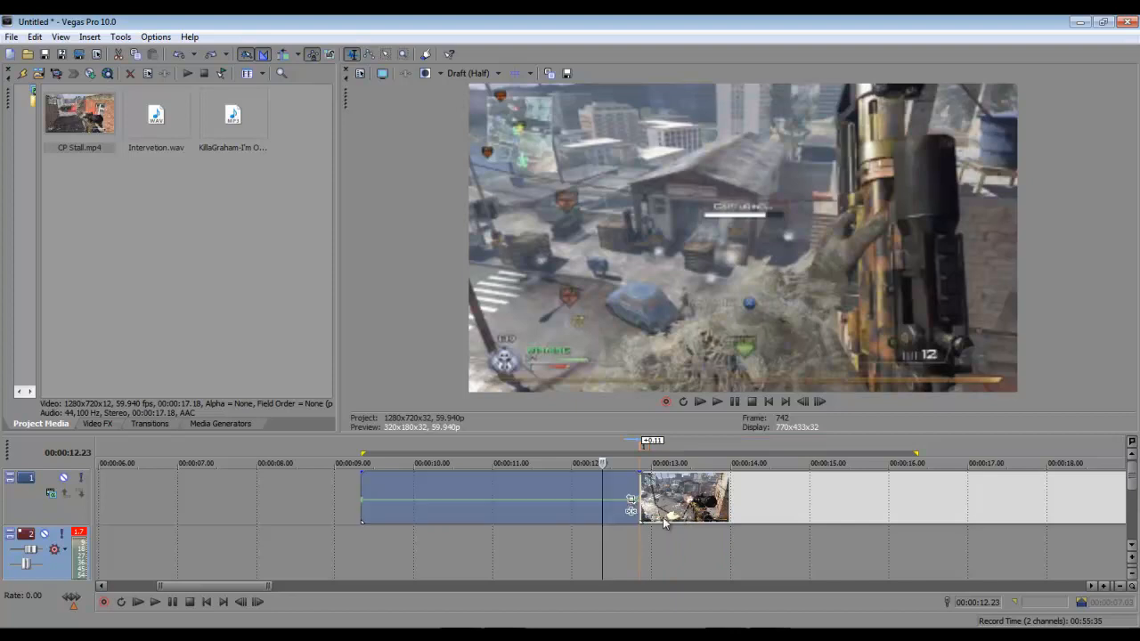
{"action": "key", "text": "ctrl+z"}
{"action": "key", "text": "ctrl+z"}
{"action": "key", "text": "ctrl+z"}
{"action": "key", "text": "ctrl+z"}
{"action": "key", "text": "ctrl+z"}
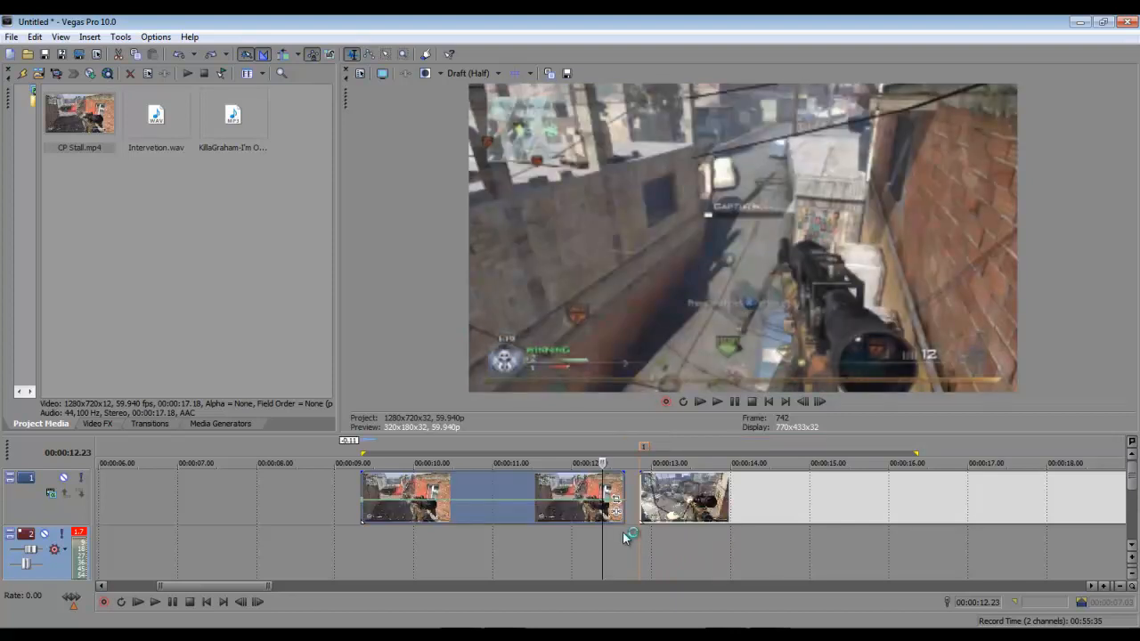
{"action": "key", "text": "ctrl+z"}
{"action": "key", "text": "ctrl+z"}
{"action": "key", "text": "ctrl+z"}
{"action": "key", "text": "ctrl+z"}
{"action": "key", "text": "ctrl+z"}
{"action": "key", "text": "ctrl+z"}
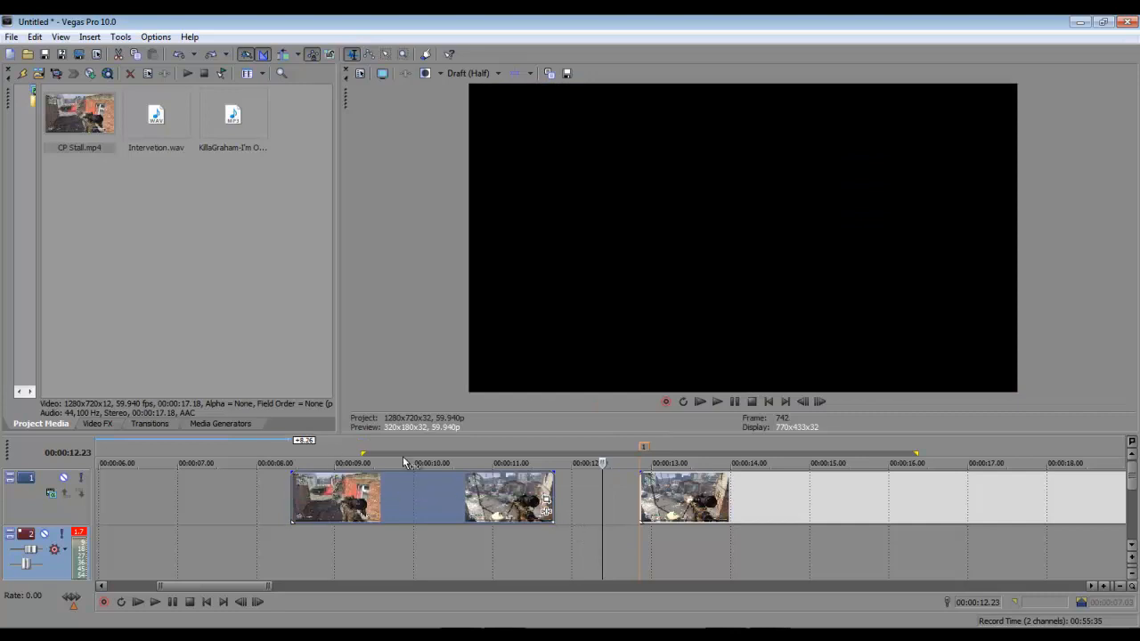
- Display the TwixtorPRO presets in the list of video effects
{"action": "left_click", "coordinate": [412, 498]}
{"action": "left_click", "coordinate": [98, 423]}
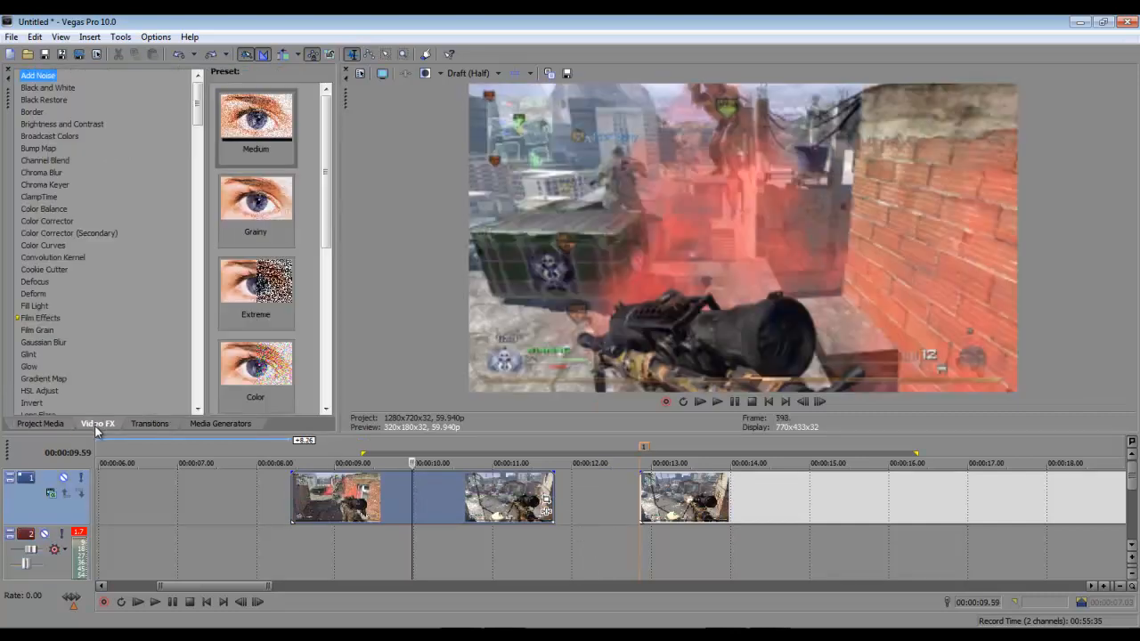
{"action": "left_click_drag", "start_coordinate": [198, 109], "coordinate": [197, 395]}
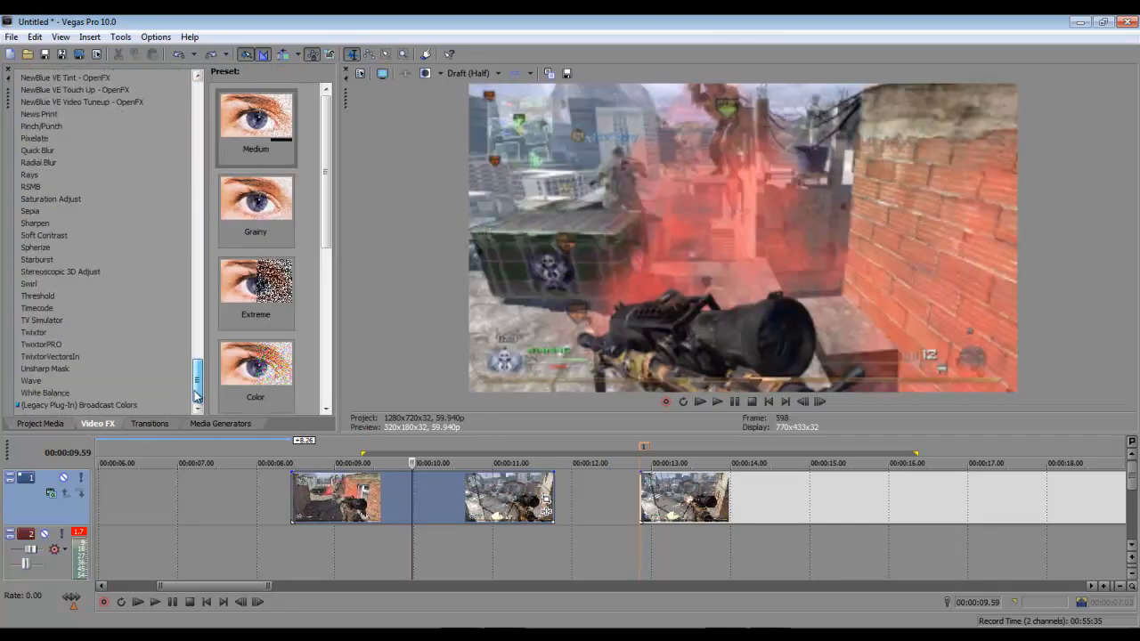
{"action": "left_click", "coordinate": [41, 344]}
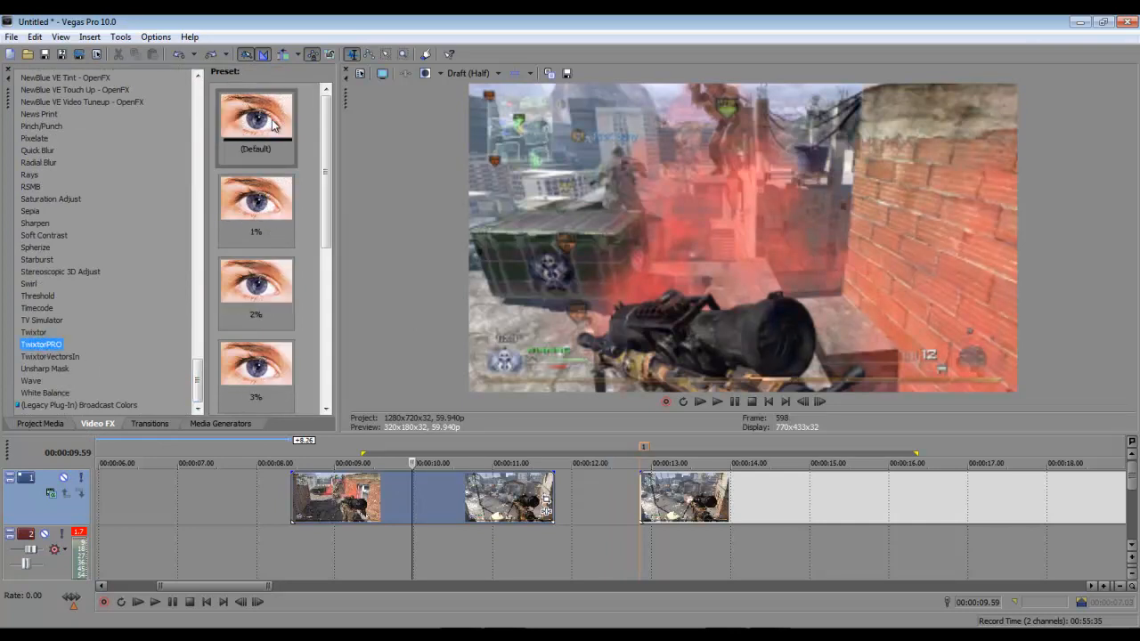
- Find the frame just before the gunshot near the first video part's end and split the part at 00:00:11.41
{"action": "left_click", "coordinate": [526, 460]}
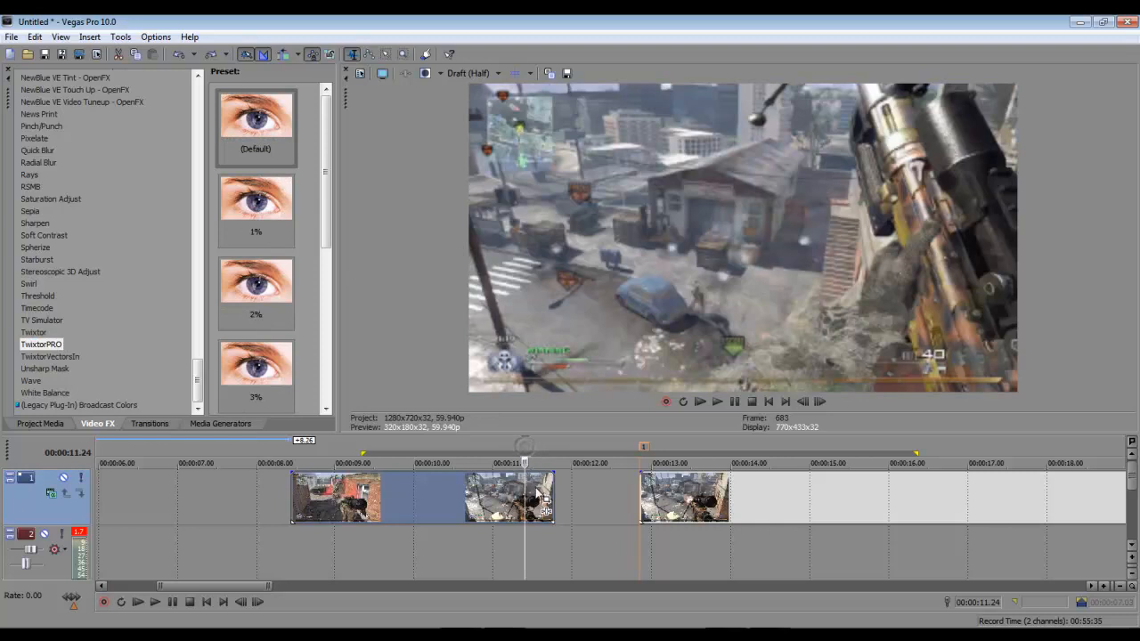
{"action": "left_click_drag", "start_coordinate": [543, 444], "coordinate": [549, 444]}
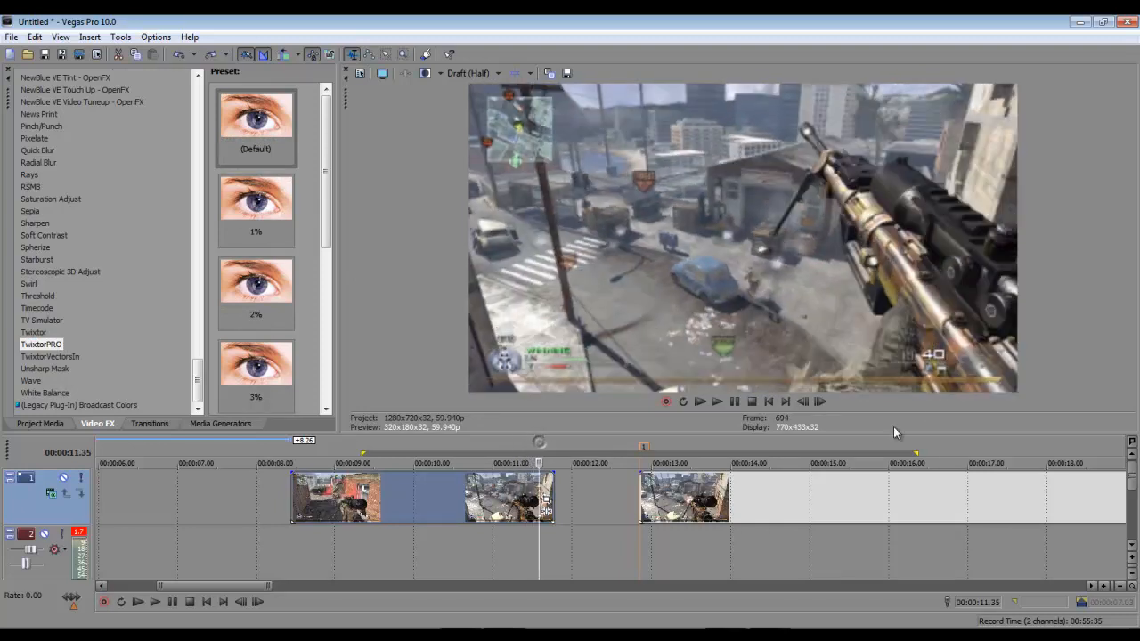
{"action": "left_click", "coordinate": [820, 401]}
{"action": "left_click", "coordinate": [820, 402]}
{"action": "left_click", "coordinate": [820, 402]}
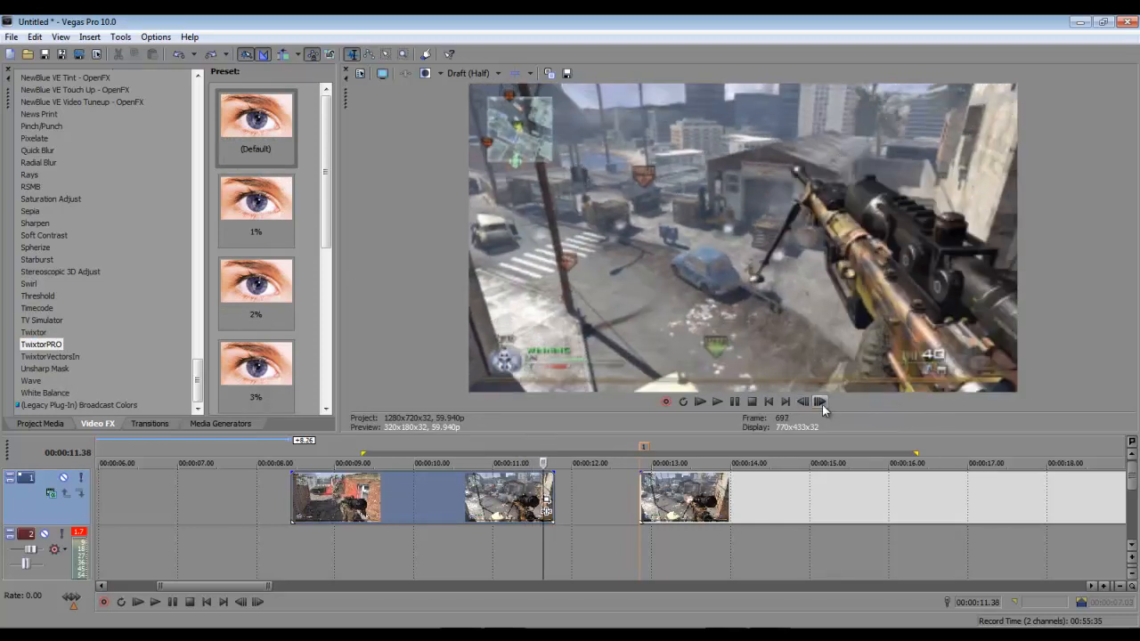
{"action": "left_click", "coordinate": [820, 402]}
{"action": "left_click", "coordinate": [820, 401]}
{"action": "left_click", "coordinate": [821, 402]}
{"action": "left_click", "coordinate": [820, 402]}
{"action": "left_click", "coordinate": [821, 402]}
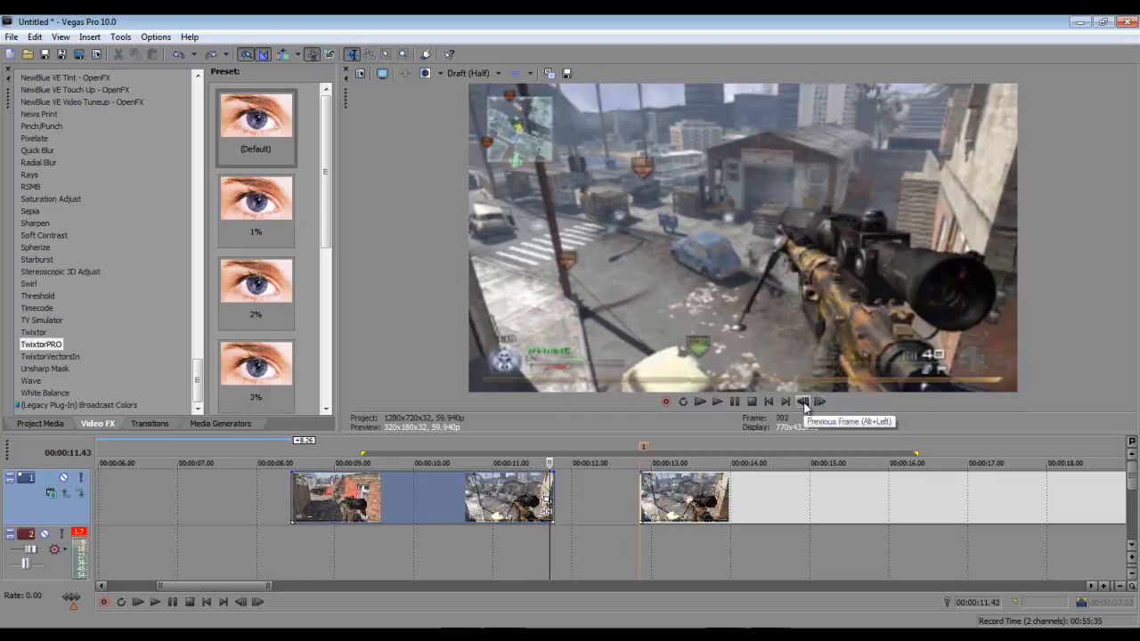
{"action": "left_click", "coordinate": [804, 402]}
{"action": "left_click", "coordinate": [804, 402]}
{"action": "left_click", "coordinate": [803, 402]}
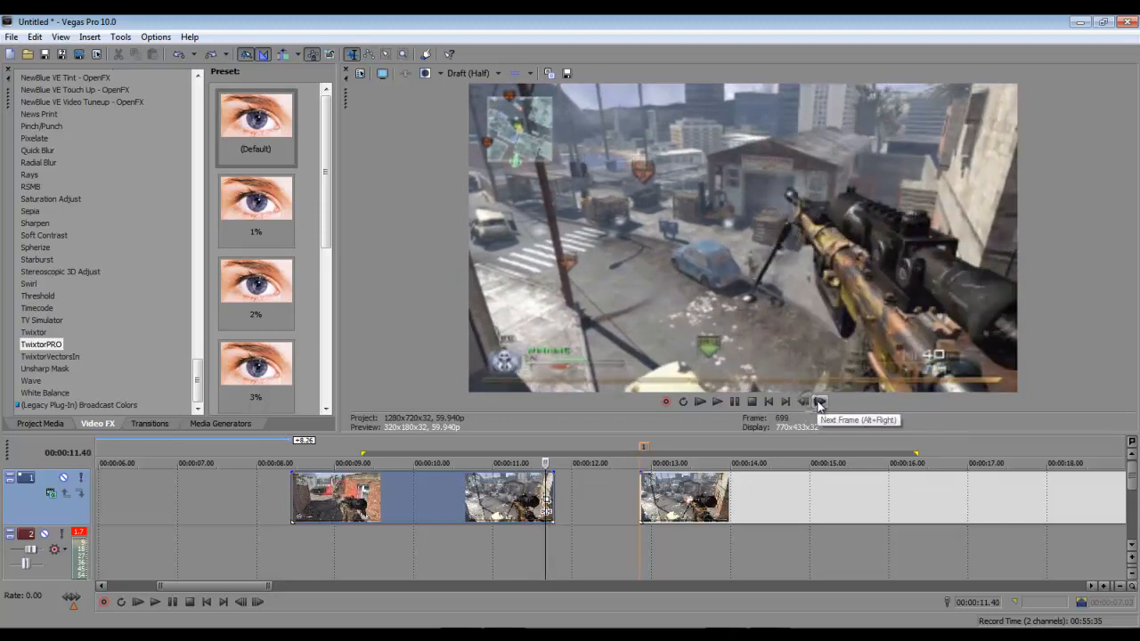
{"action": "left_click", "coordinate": [820, 404]}
{"action": "left_click", "coordinate": [820, 403]}
{"action": "left_click", "coordinate": [820, 404]}
{"action": "left_click", "coordinate": [804, 403]}
{"action": "left_click", "coordinate": [804, 404]}
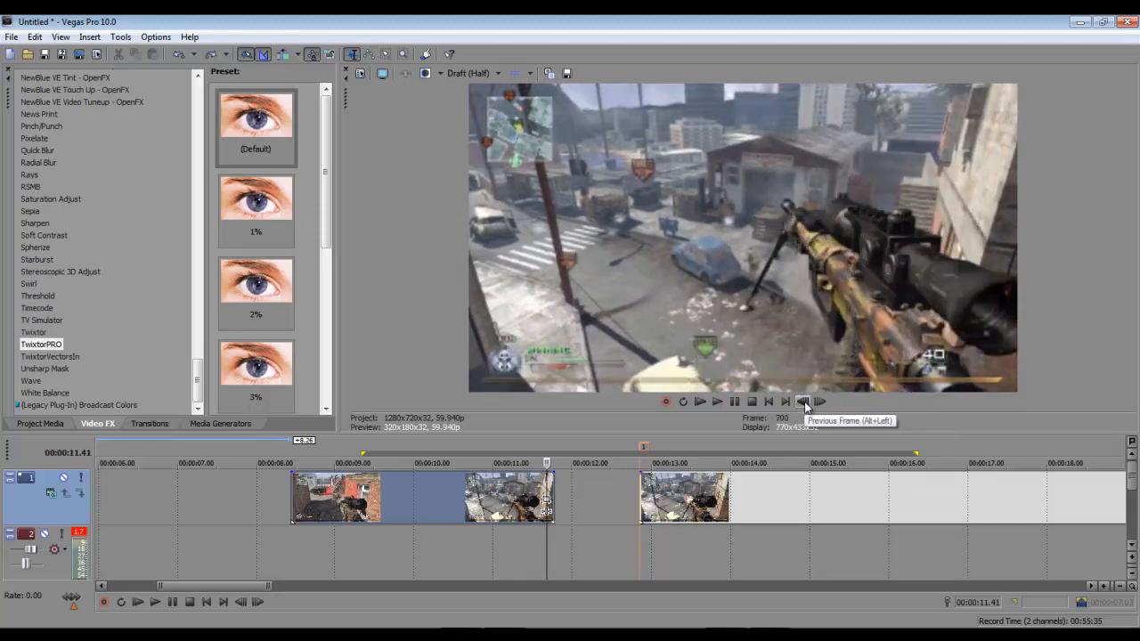
{"action": "key", "text": "s"}
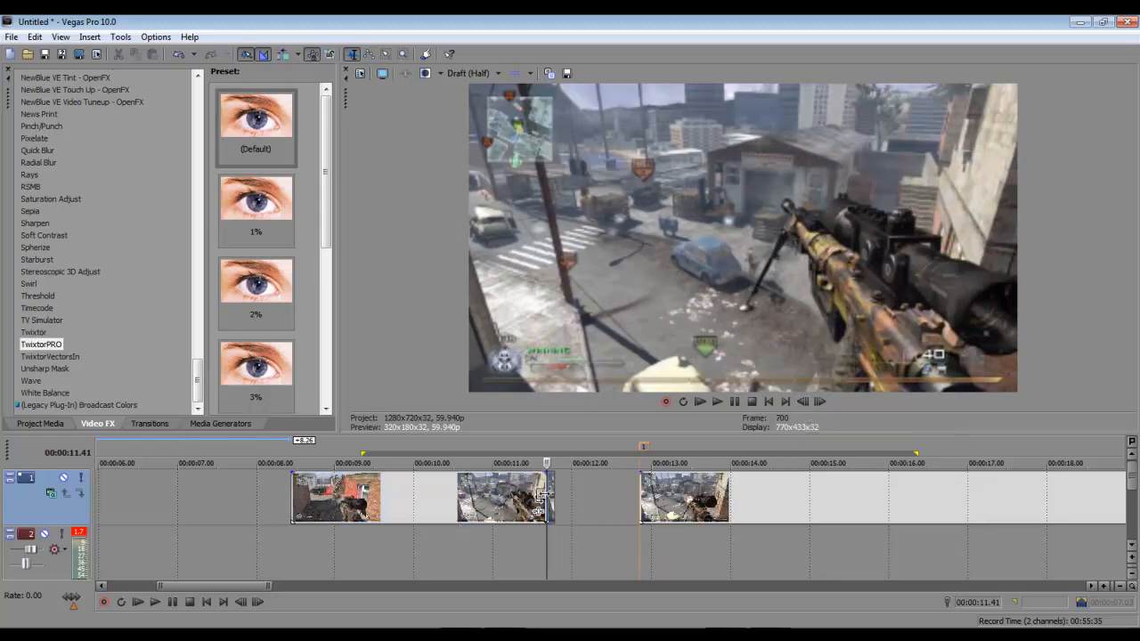
- Shift the first part and its short end piece 16 frames later, and apply the TwixtorPRO (Default) preset to the end piece
{"action": "mouse_move", "coordinate": [551, 499]}
{"action": "left_mouse_down"}
{"action": "mouse_move", "coordinate": [573, 501]}
{"action": "mouse_move", "coordinate": [548, 504]}
{"action": "left_mouse_up"}
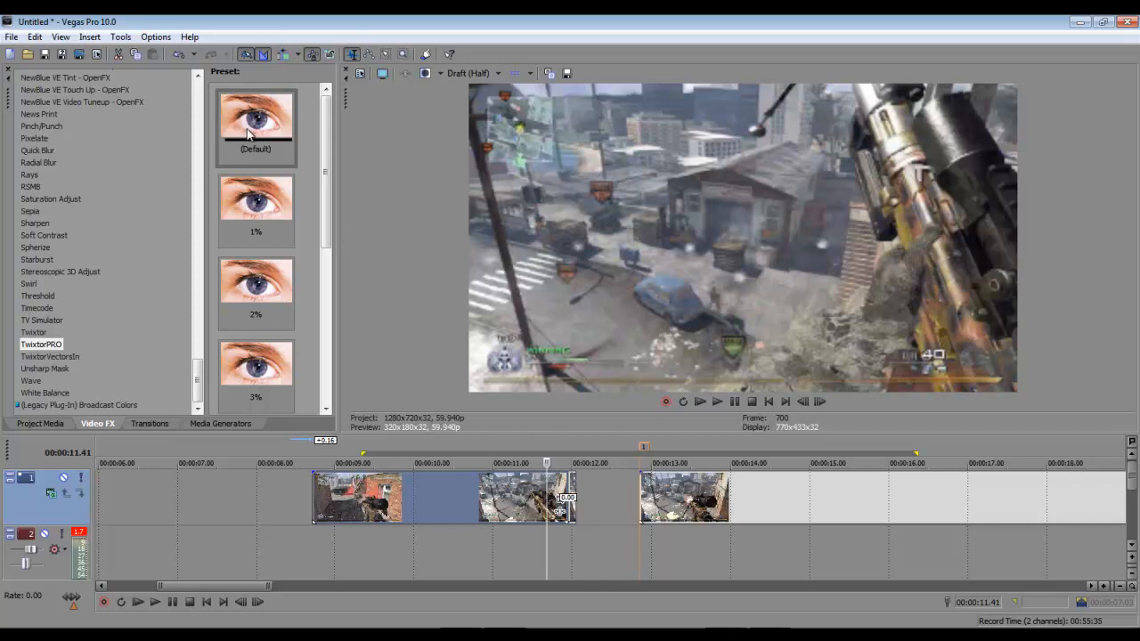
{"action": "left_click_drag", "start_coordinate": [254, 132], "coordinate": [575, 499]}
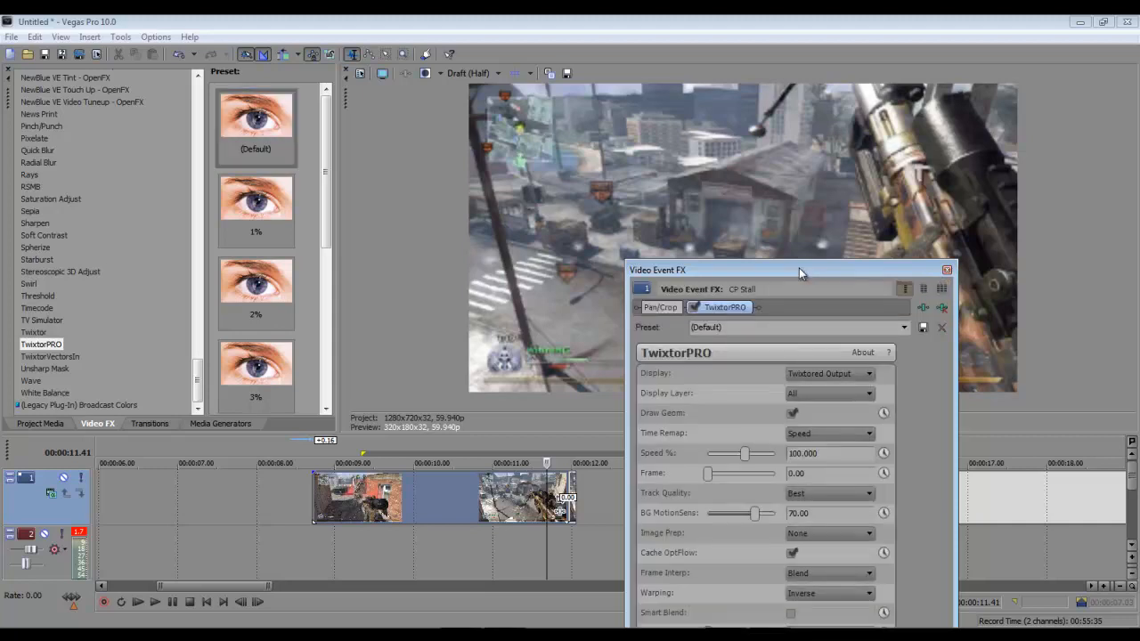
{"action": "left_click_drag", "start_coordinate": [799, 268], "coordinate": [981, 245]}
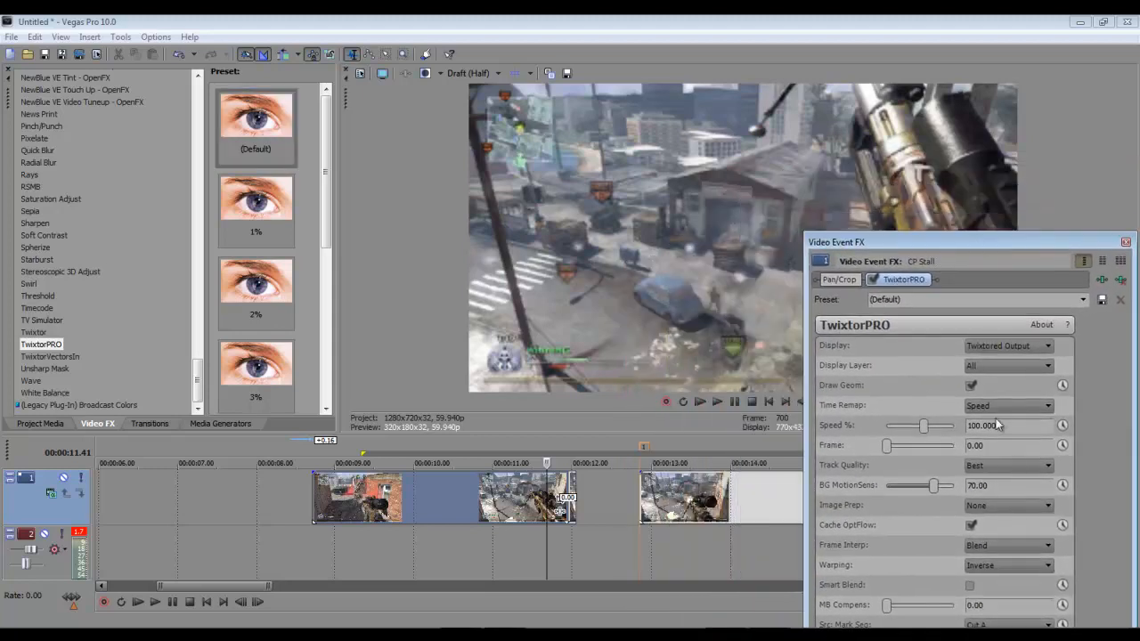
- Set the TwixtorPRO speed to 25% and extend the short end piece to the marker at 00:00:12.51
{"action": "left_click_drag", "start_coordinate": [1001, 425], "coordinate": [930, 424]}
{"action": "type", "text": "25"}
{"action": "left_click", "coordinate": [576, 549]}
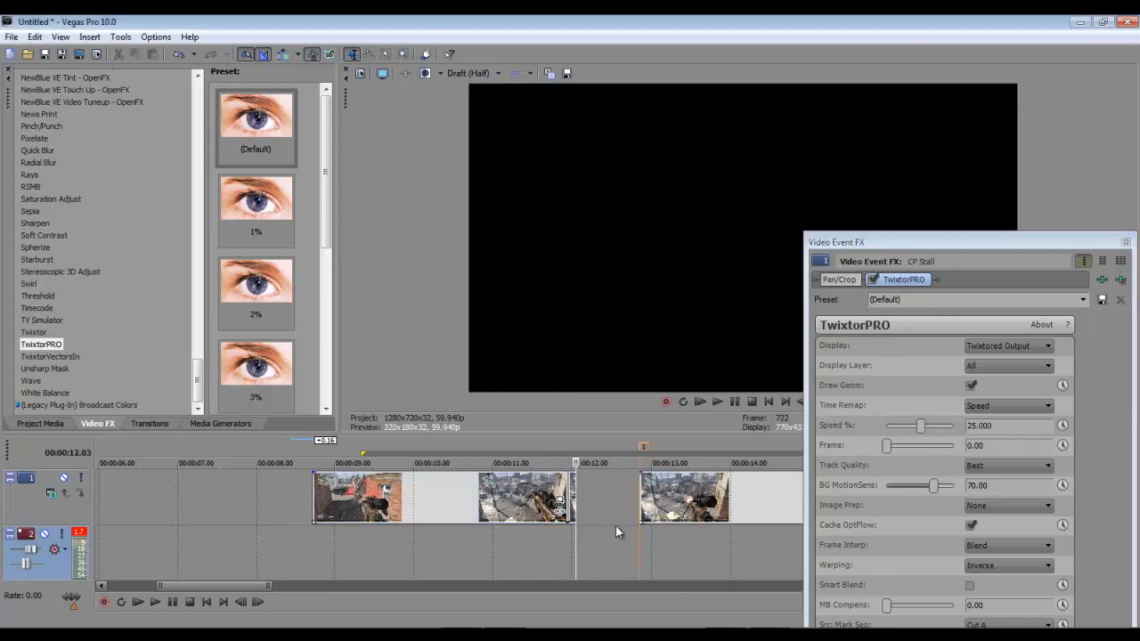
{"action": "left_click_drag", "start_coordinate": [575, 503], "coordinate": [639, 502]}
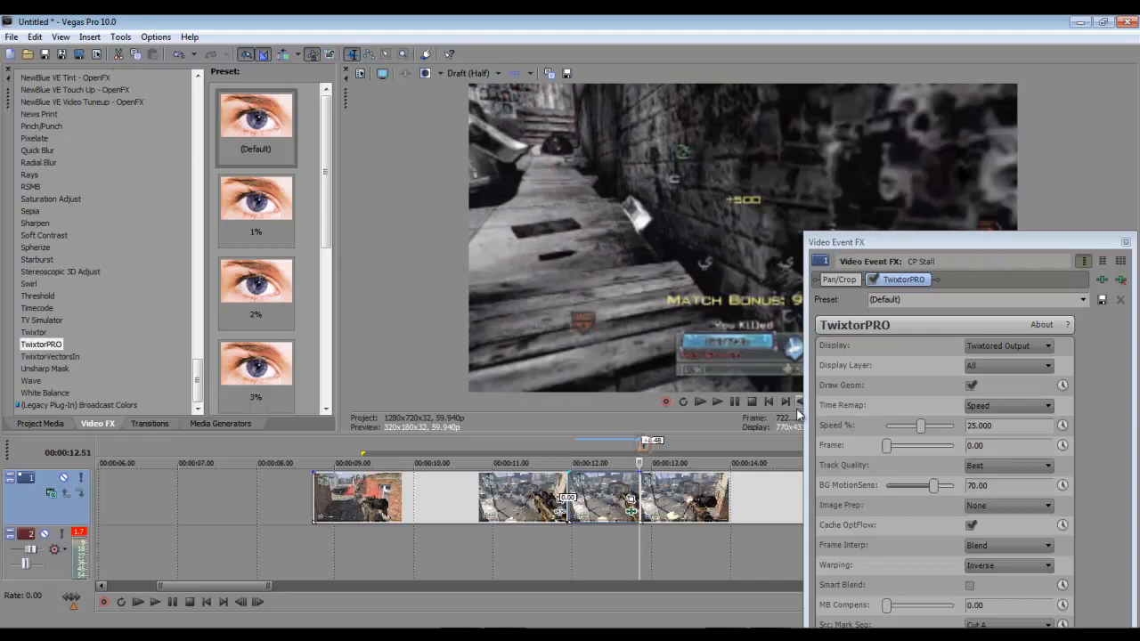
- Lower the end piece's TwixtorPRO speed to 10% after comparing its last frame with the gunshot part's first frame
{"action": "left_click", "coordinate": [797, 407]}
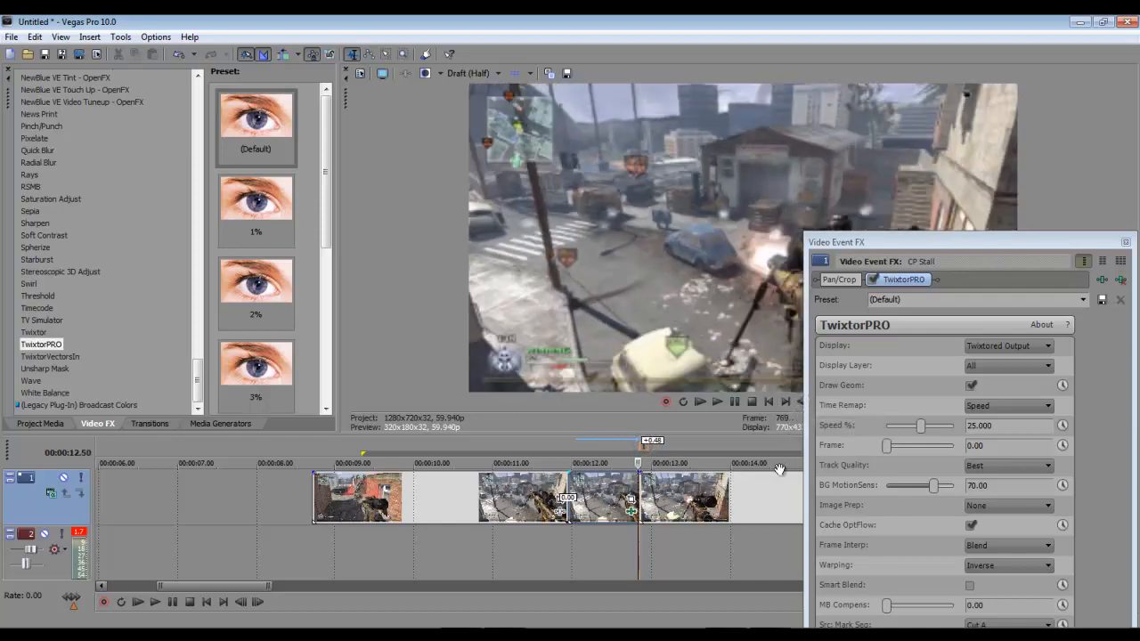
{"action": "left_click_drag", "start_coordinate": [974, 246], "coordinate": [230, 119]}
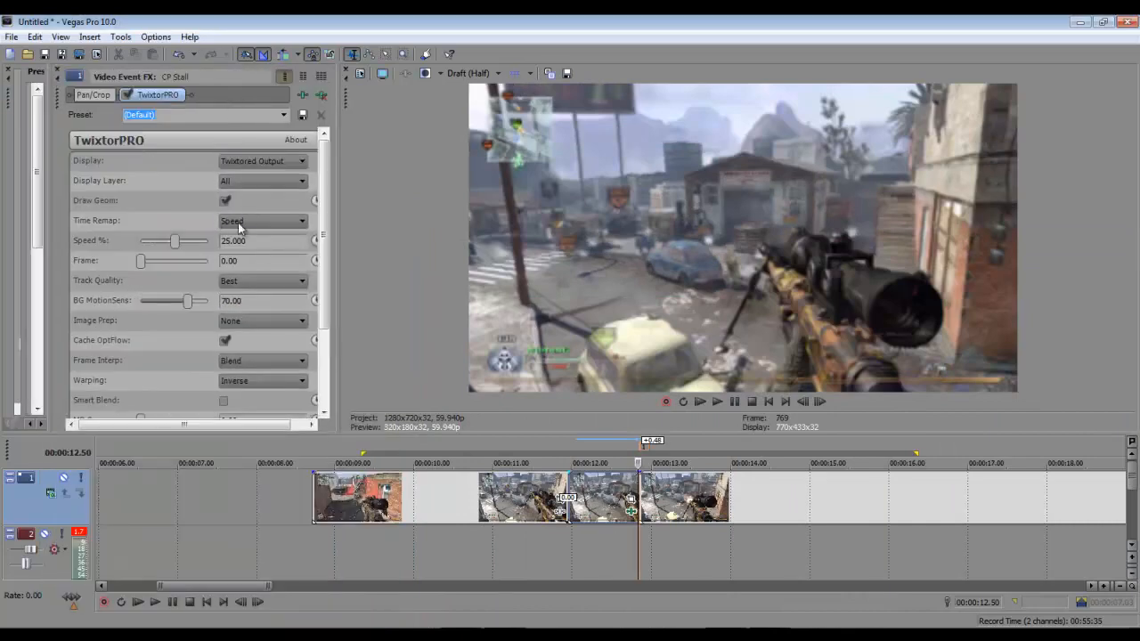
{"action": "left_click_drag", "start_coordinate": [60, 96], "coordinate": [90, 148]}
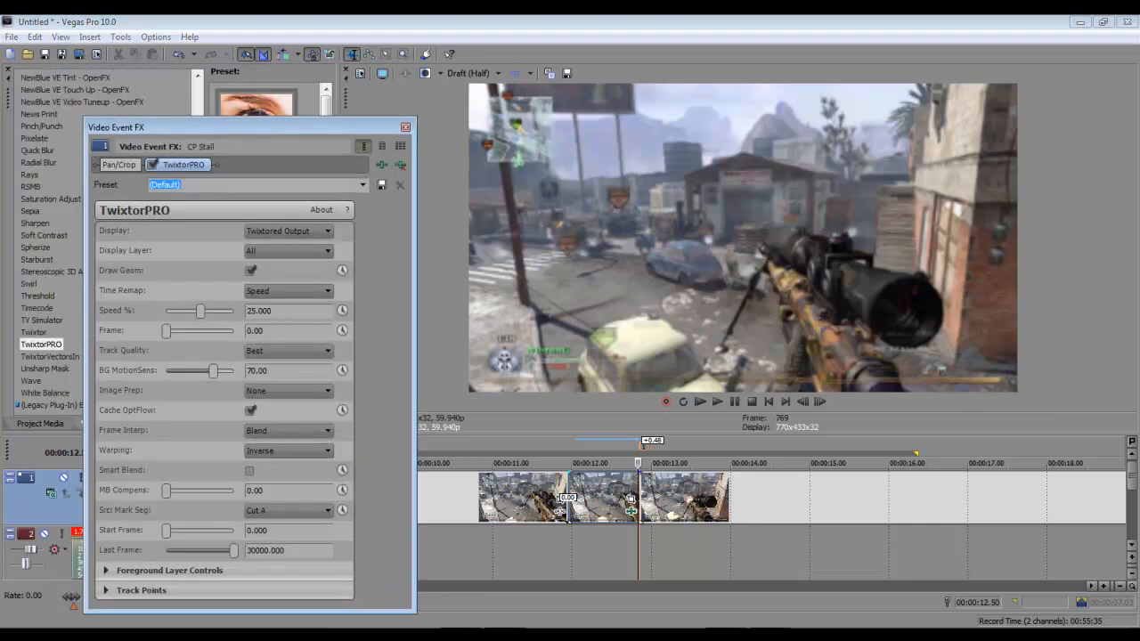
{"action": "left_click", "coordinate": [1104, 586]}
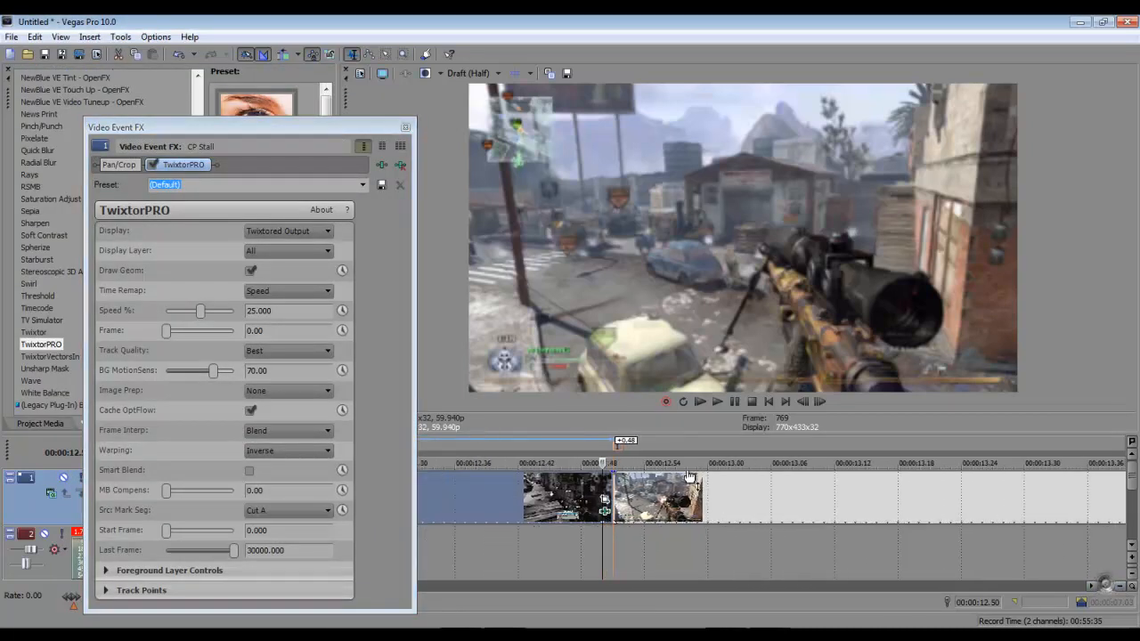
{"action": "left_click", "coordinate": [819, 401]}
{"action": "left_click", "coordinate": [805, 402]}
{"action": "left_click", "coordinate": [293, 313]}
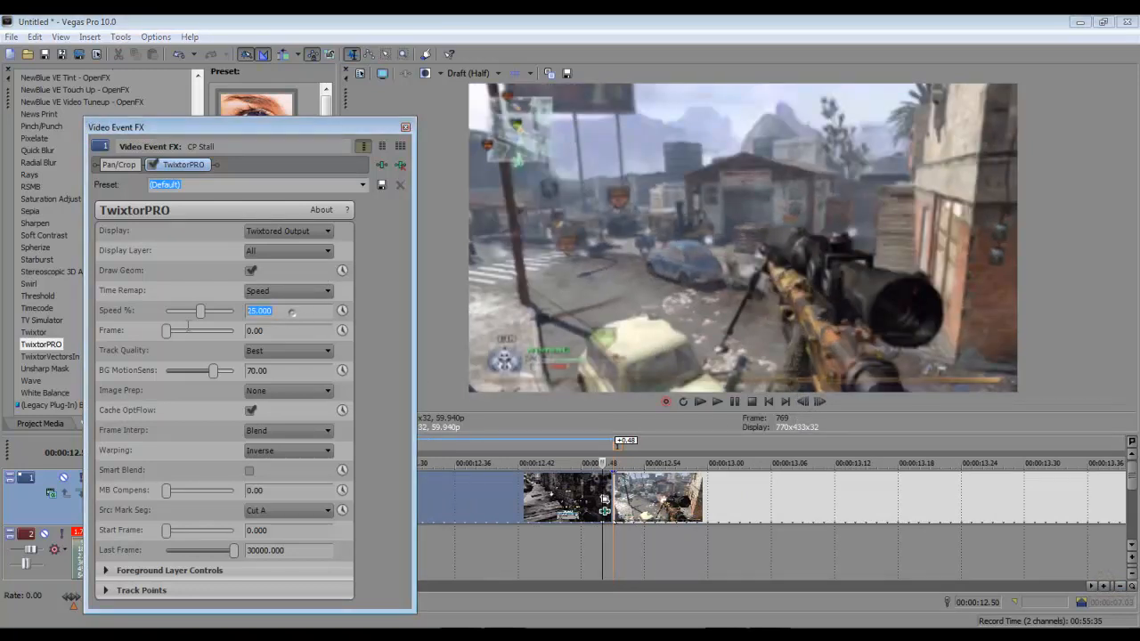
{"action": "type", "text": "5"}
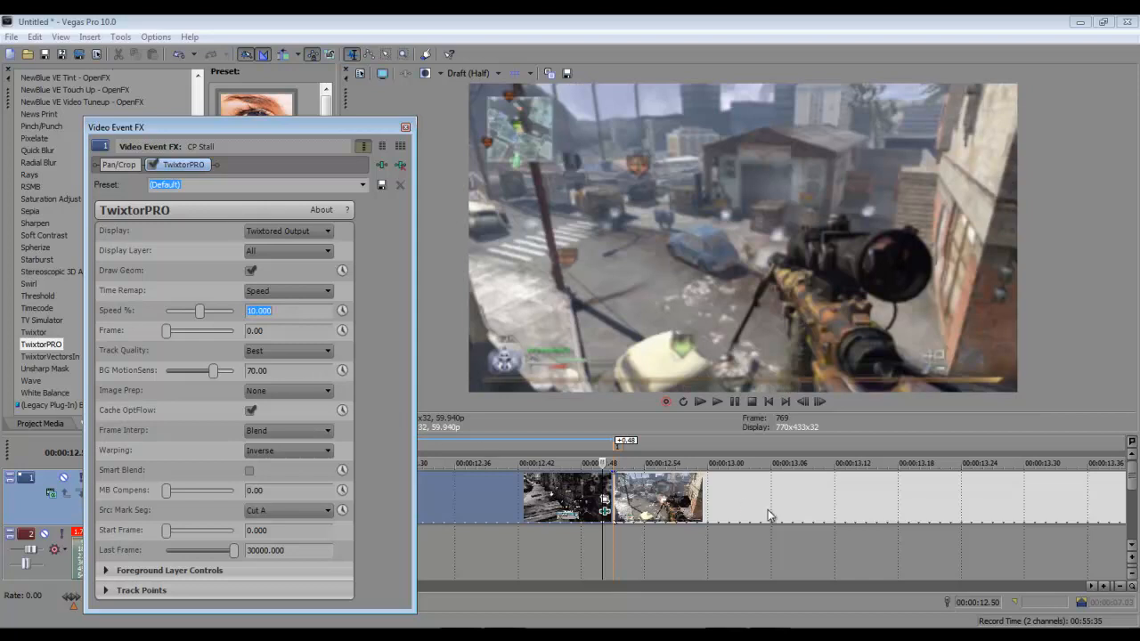
- Examine the frames on both sides of the join at 00:00:12.51 for a smooth transition into the gunshot
{"action": "left_click", "coordinate": [818, 403]}
{"action": "left_click", "coordinate": [803, 403]}
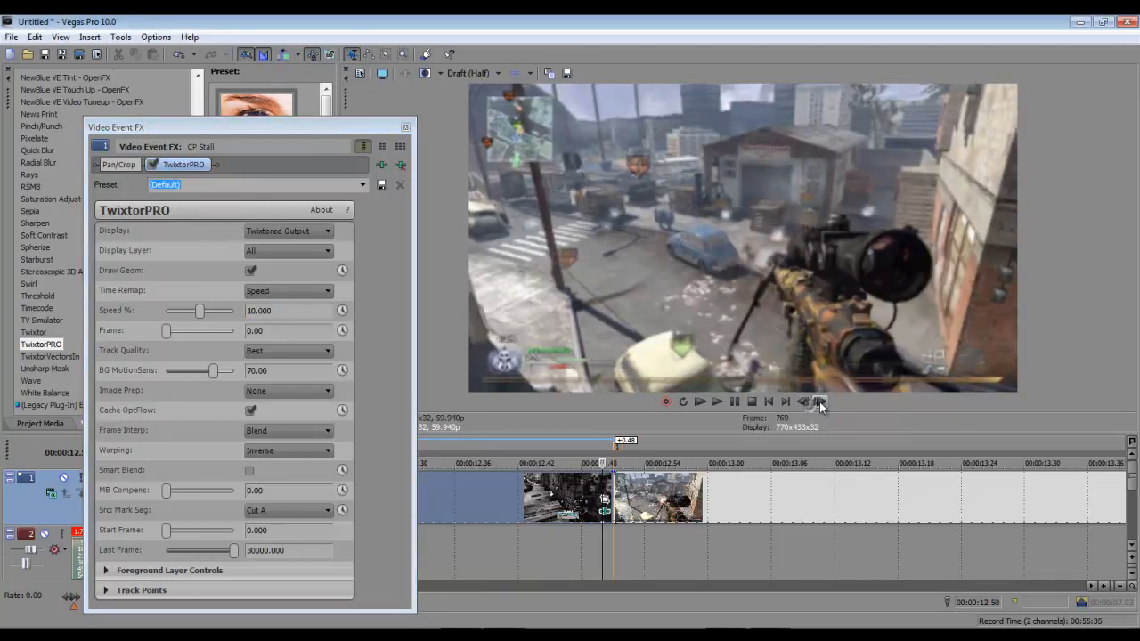
{"action": "left_click", "coordinate": [819, 401]}
{"action": "left_click", "coordinate": [803, 403]}
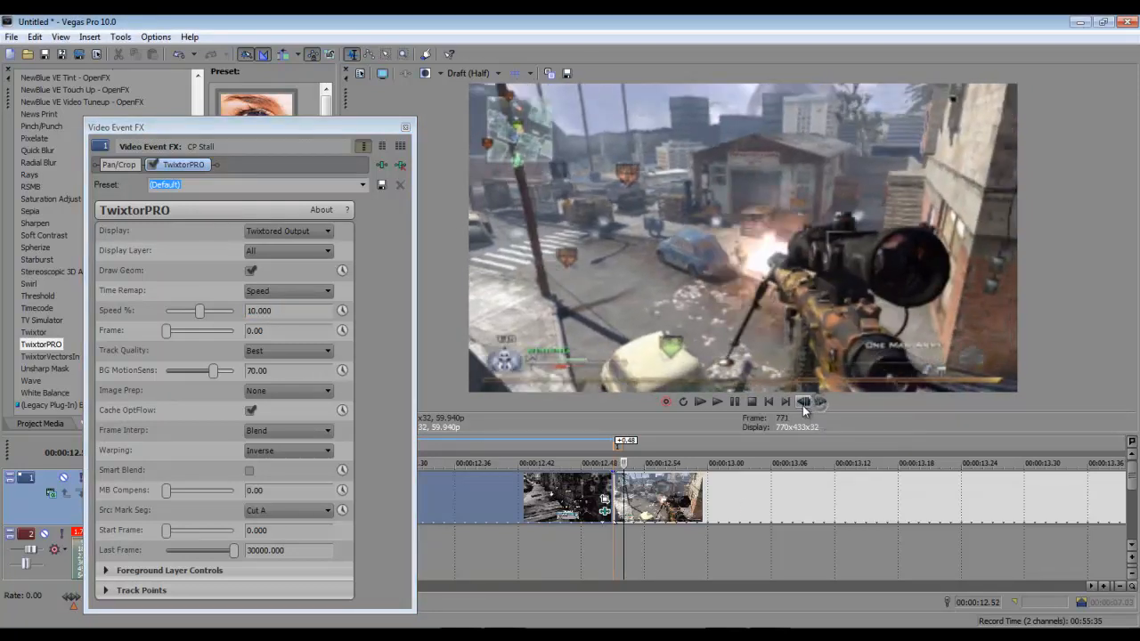
{"action": "left_click", "coordinate": [820, 403]}
{"action": "left_click", "coordinate": [821, 402]}
{"action": "left_click", "coordinate": [802, 402]}
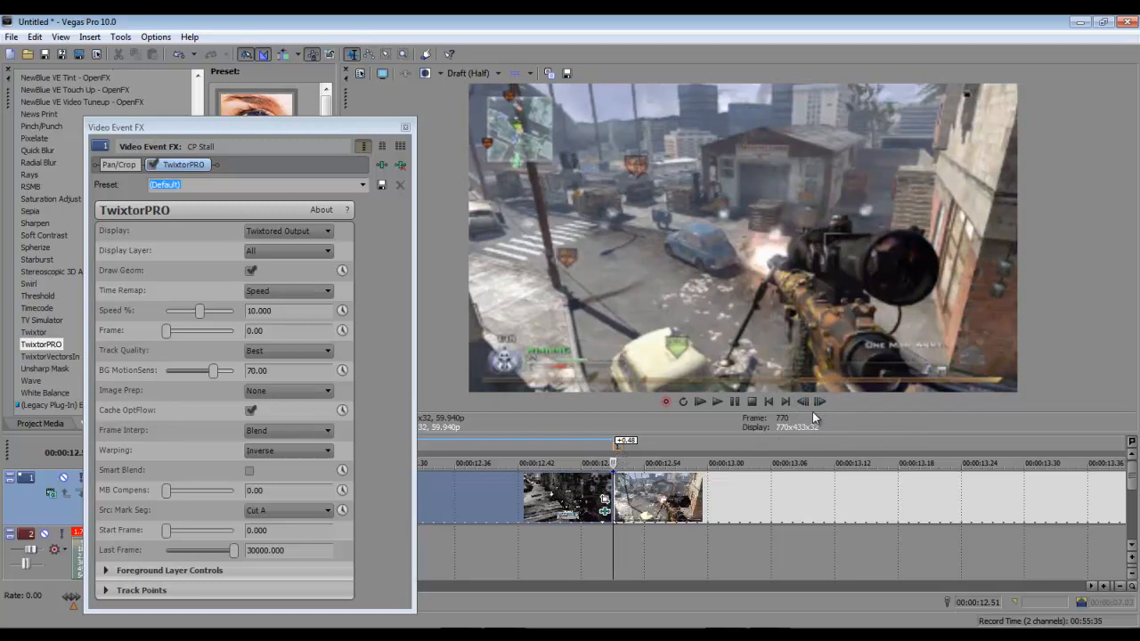
{"action": "left_click", "coordinate": [802, 401]}
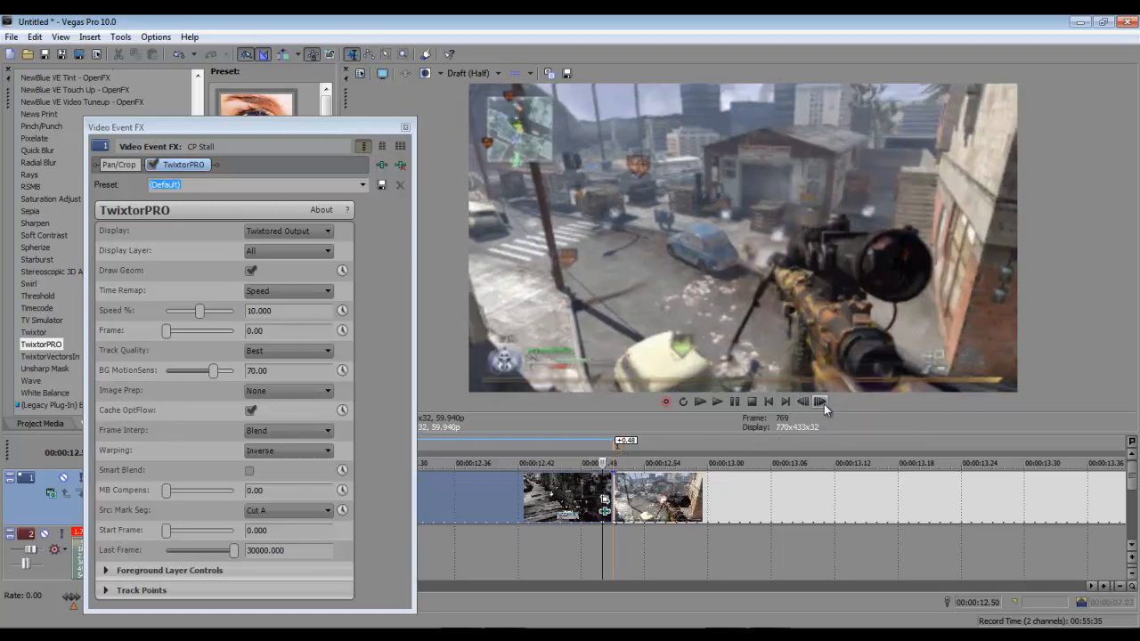
{"action": "left_click", "coordinate": [821, 401]}
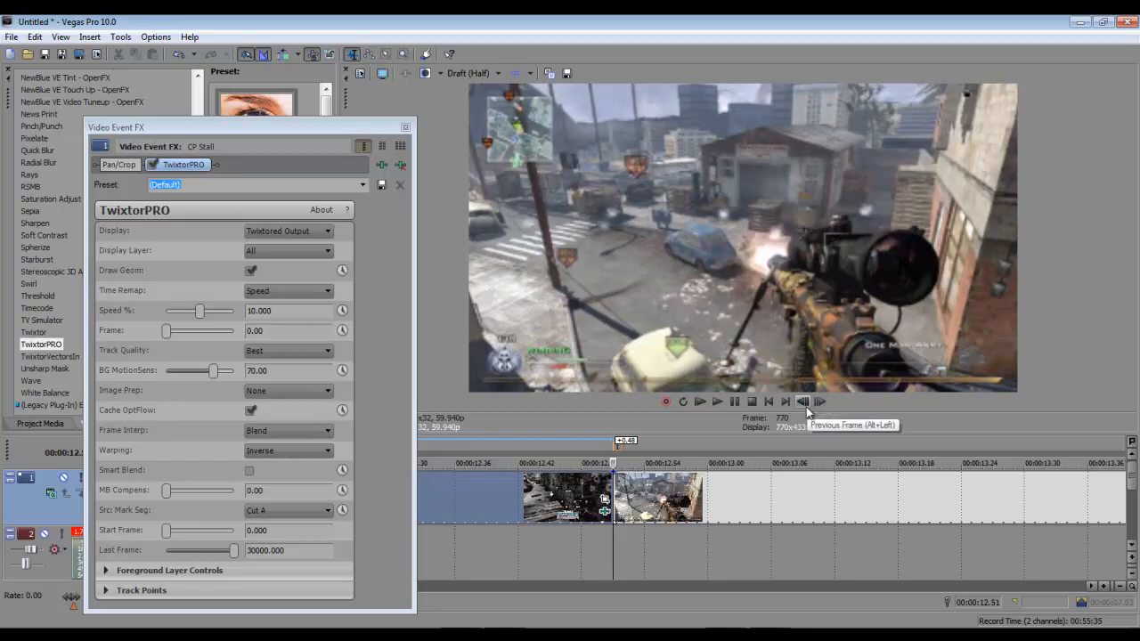
{"action": "left_click", "coordinate": [819, 402]}
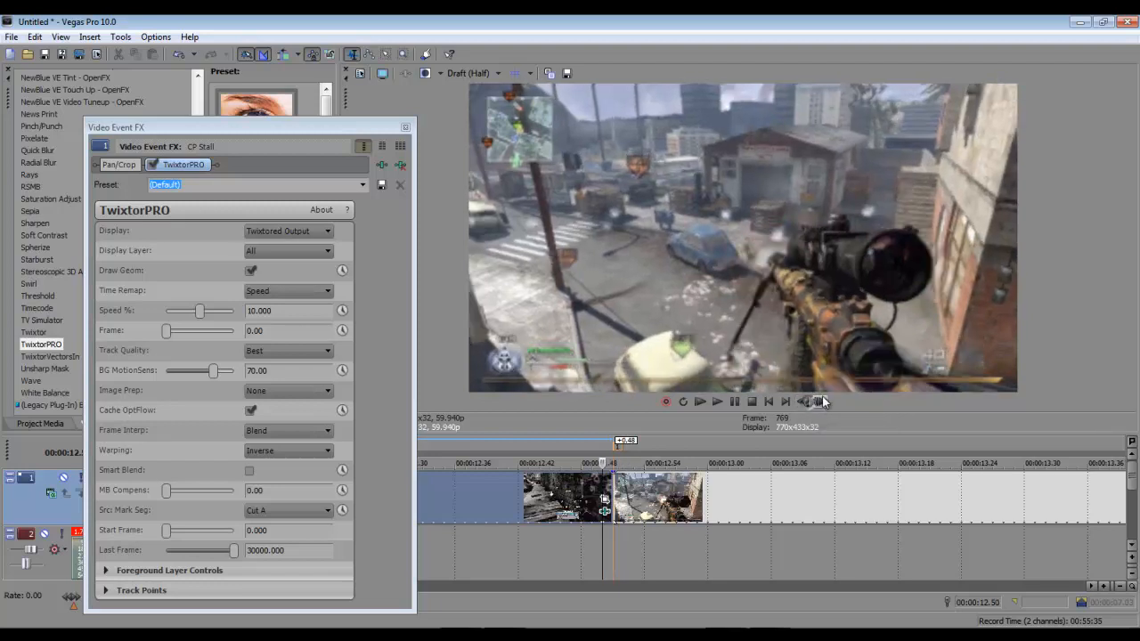
{"action": "left_click", "coordinate": [805, 403]}
{"action": "left_click", "coordinate": [805, 402]}
- Try TwixtorPRO speeds of 7% and 11% on the end piece, comparing the frames at the join
{"action": "left_click", "coordinate": [298, 310]}
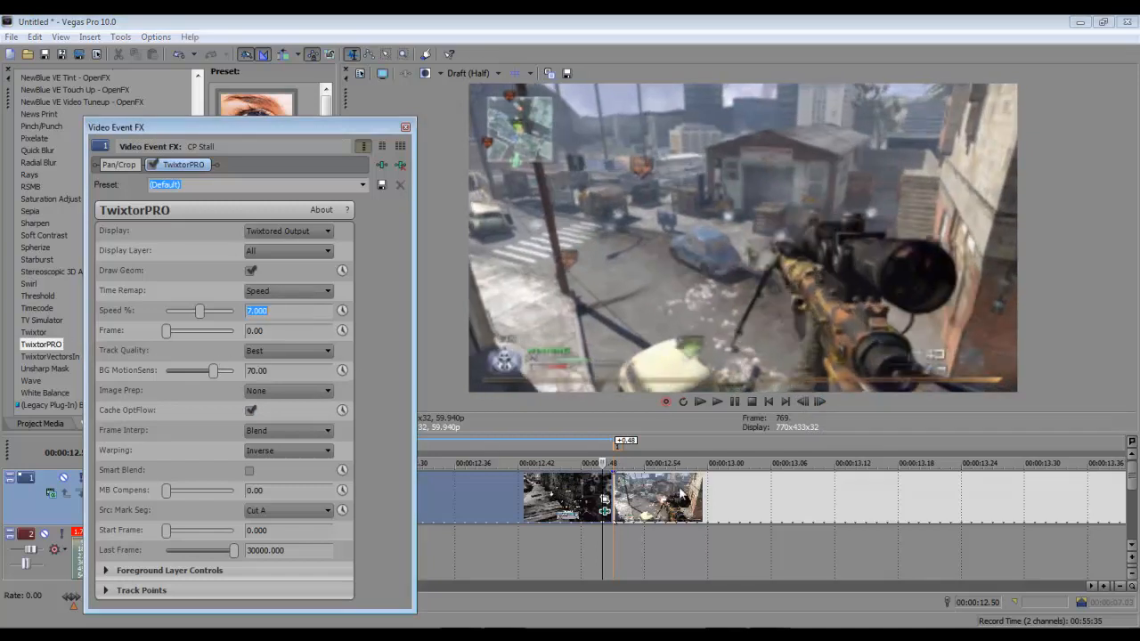
{"action": "left_click", "coordinate": [817, 403]}
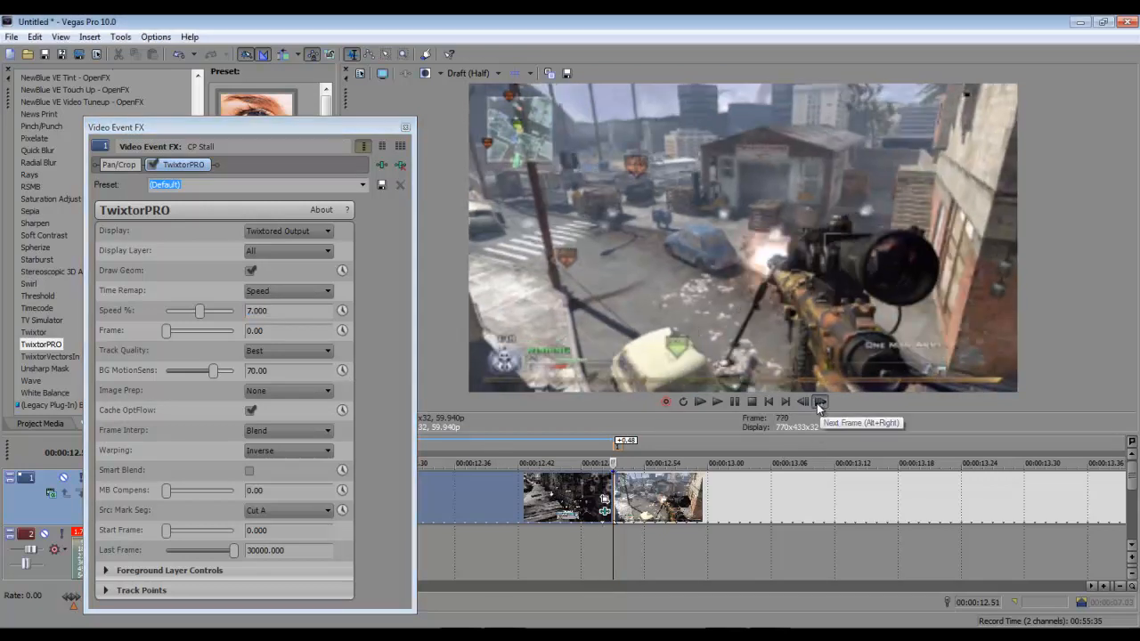
{"action": "left_click", "coordinate": [803, 402]}
{"action": "left_click_drag", "start_coordinate": [282, 312], "coordinate": [91, 297]}
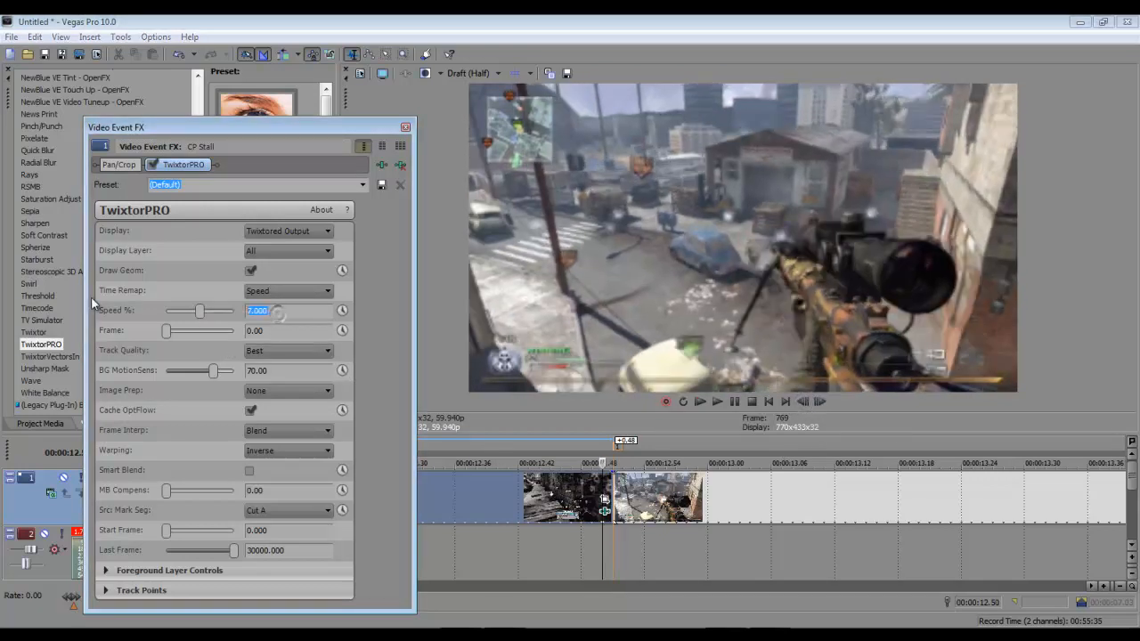
{"action": "type", "text": "11"}
{"action": "key", "text": "Return"}
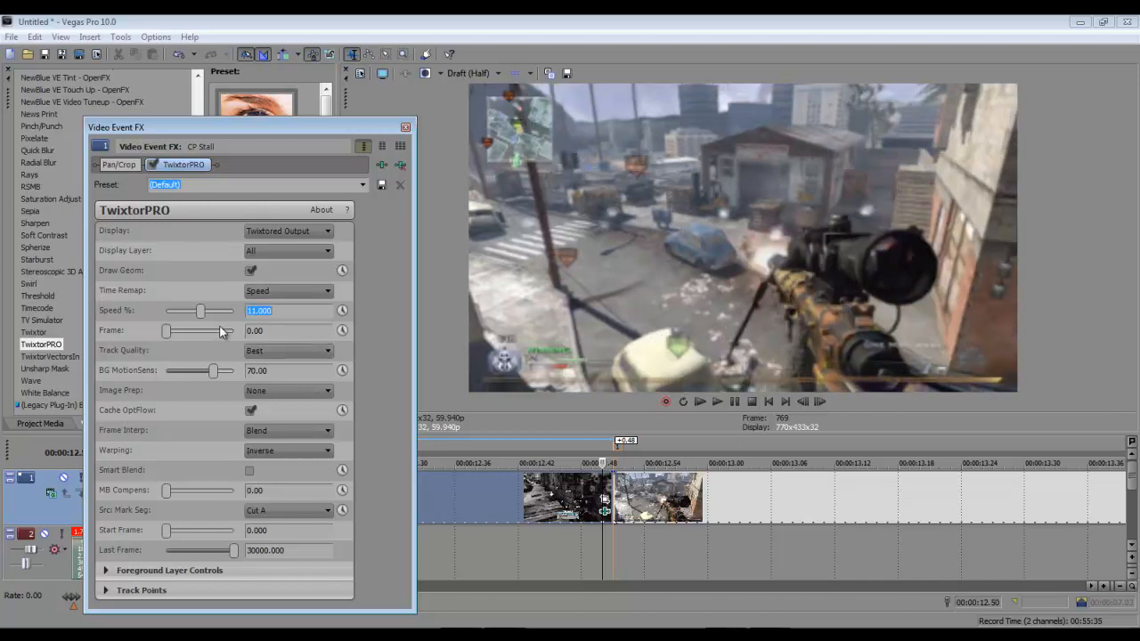
- Set the TwixtorPRO speed back to 10%, check the join, and close the effect settings
{"action": "type", "text": "10"}
{"action": "key", "text": "Return"}
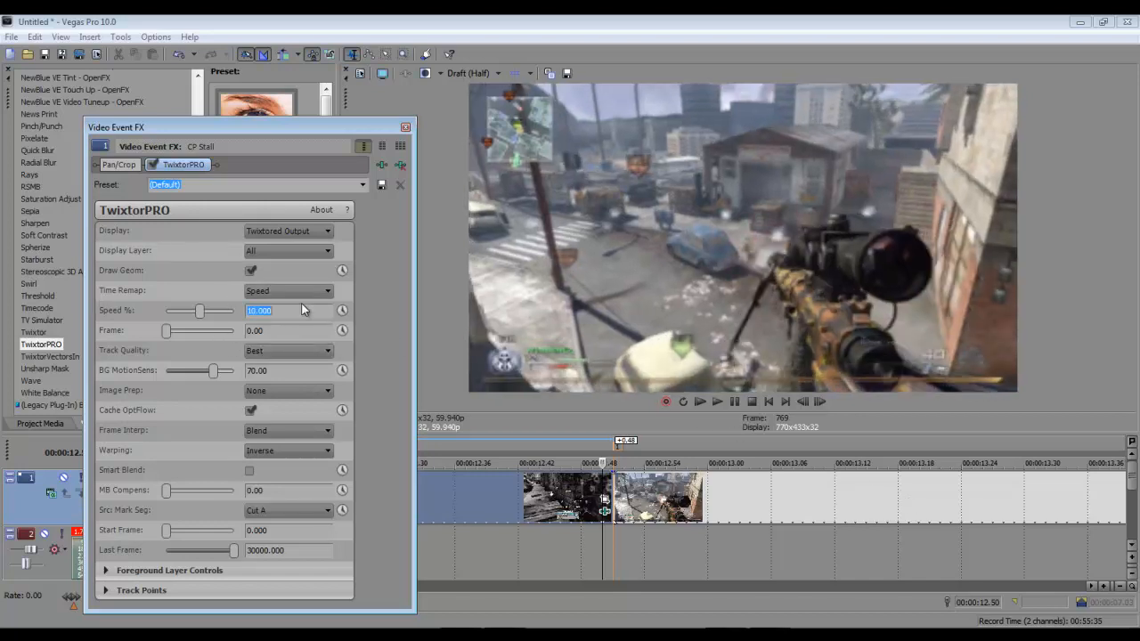
{"action": "left_click", "coordinate": [820, 401]}
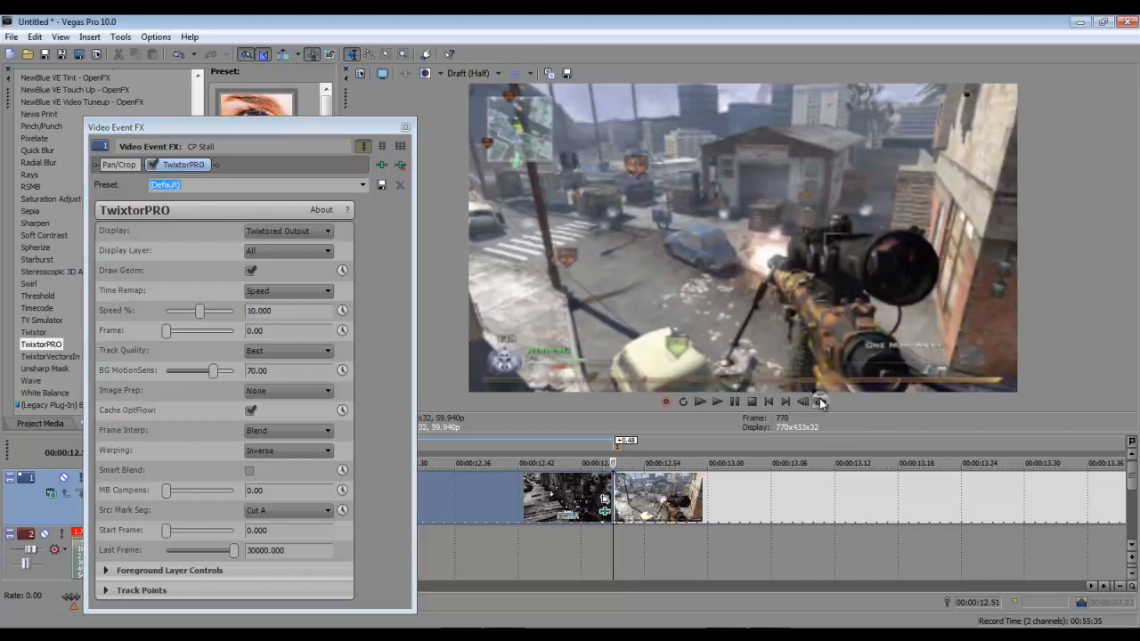
{"action": "left_click", "coordinate": [804, 401]}
{"action": "left_click", "coordinate": [405, 127]}
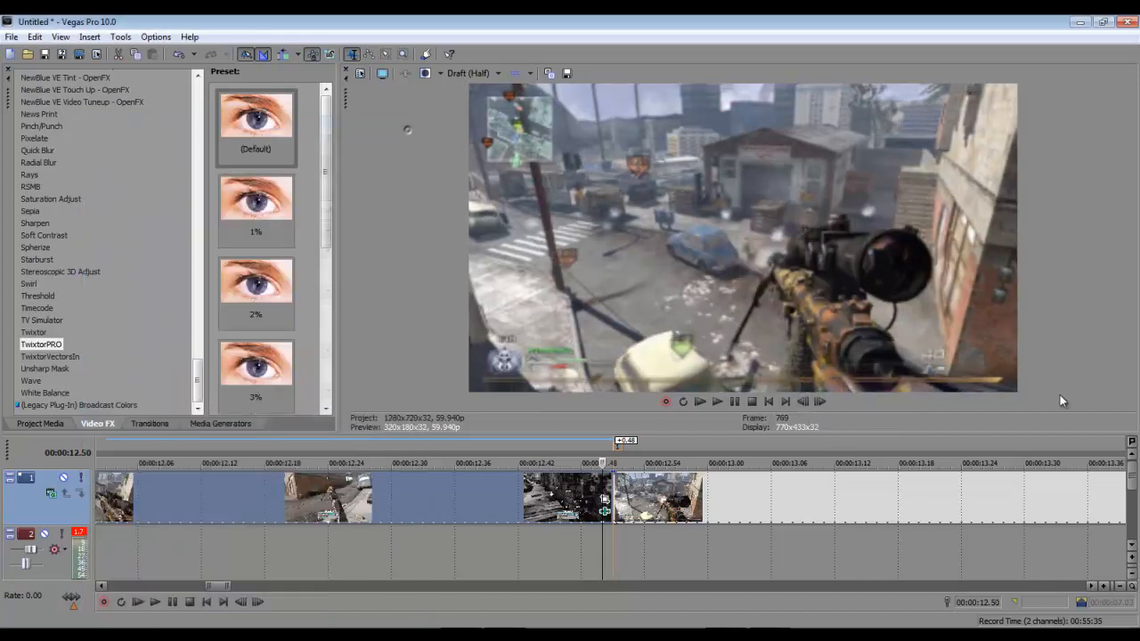
{"action": "left_click", "coordinate": [1119, 588]}
{"action": "left_click", "coordinate": [1118, 588]}
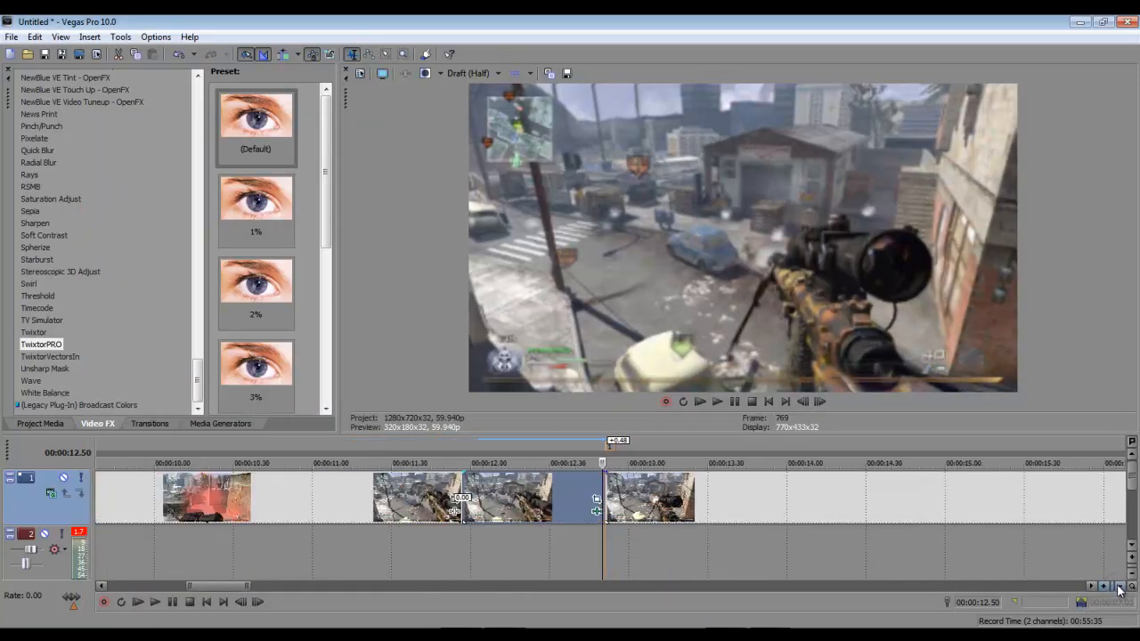
- Move the short music clip on the audio track 15 seconds earlier so its beat starts at the gunshot join
{"action": "left_click", "coordinate": [1119, 587]}
{"action": "left_click", "coordinate": [534, 447]}
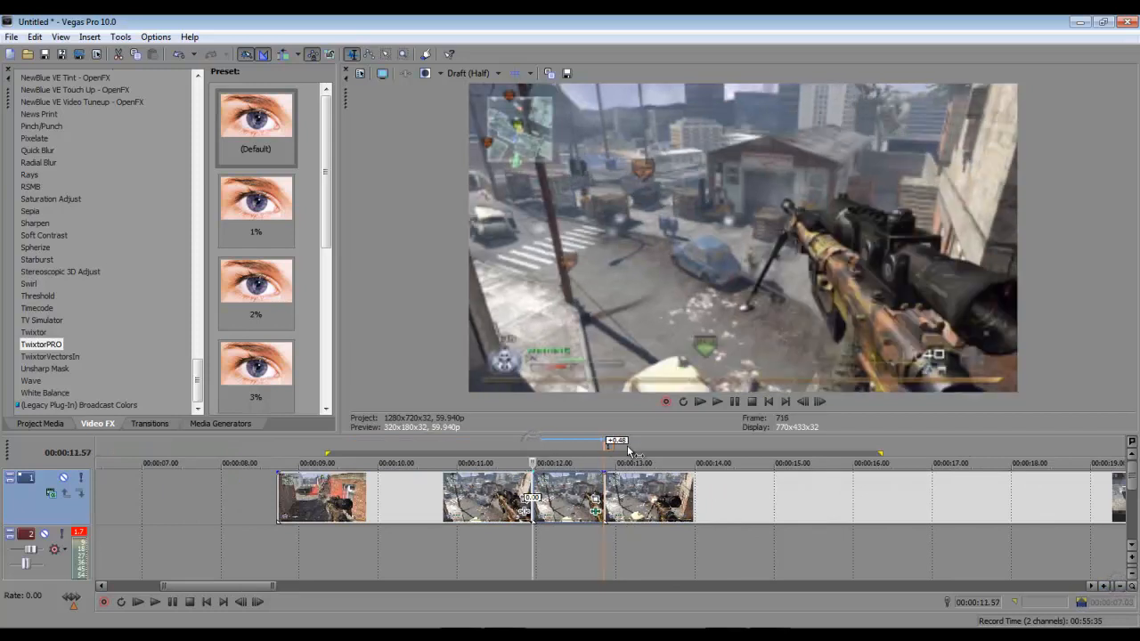
{"action": "left_click", "coordinate": [1118, 588]}
{"action": "left_click", "coordinate": [1118, 588]}
{"action": "left_click_drag", "start_coordinate": [650, 579], "coordinate": [320, 505]}
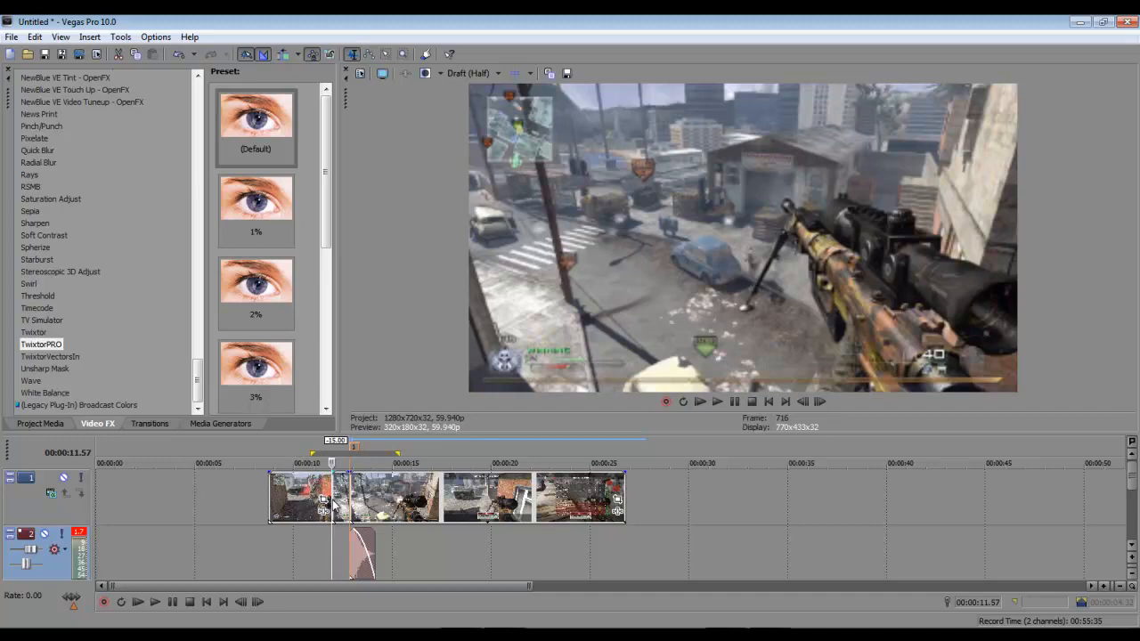
- Play the section from 00:00:10.51 through the gunshot to check the slowed lead-in and its sync with the music beat
{"action": "key", "text": "space"}
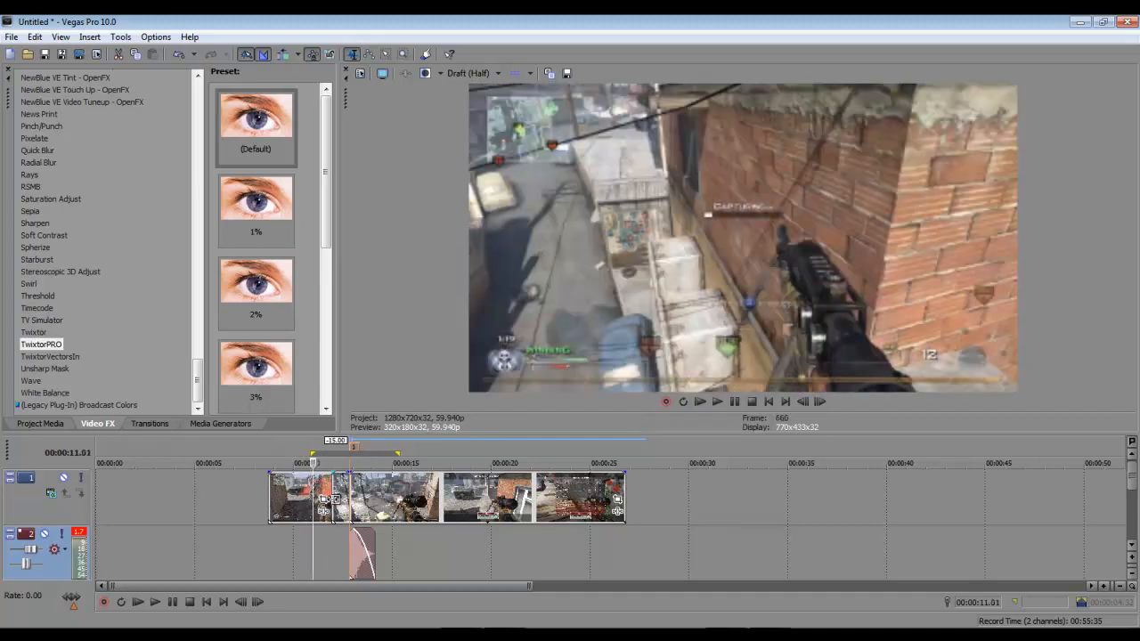
{"action": "key", "text": "space"}
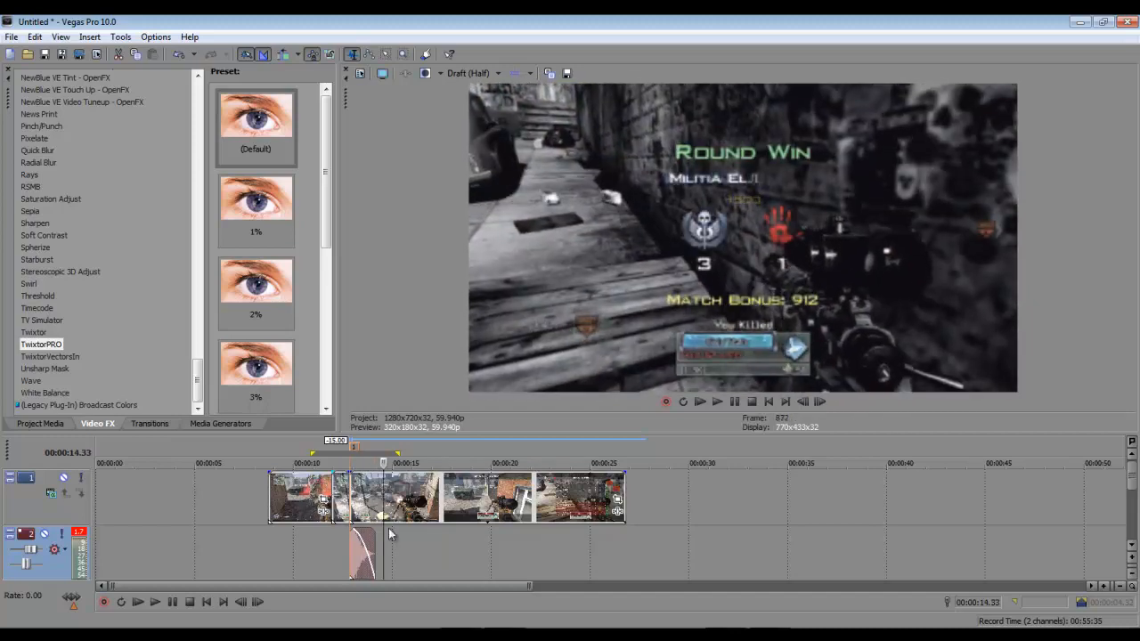
{"action": "left_click", "coordinate": [703, 400]}
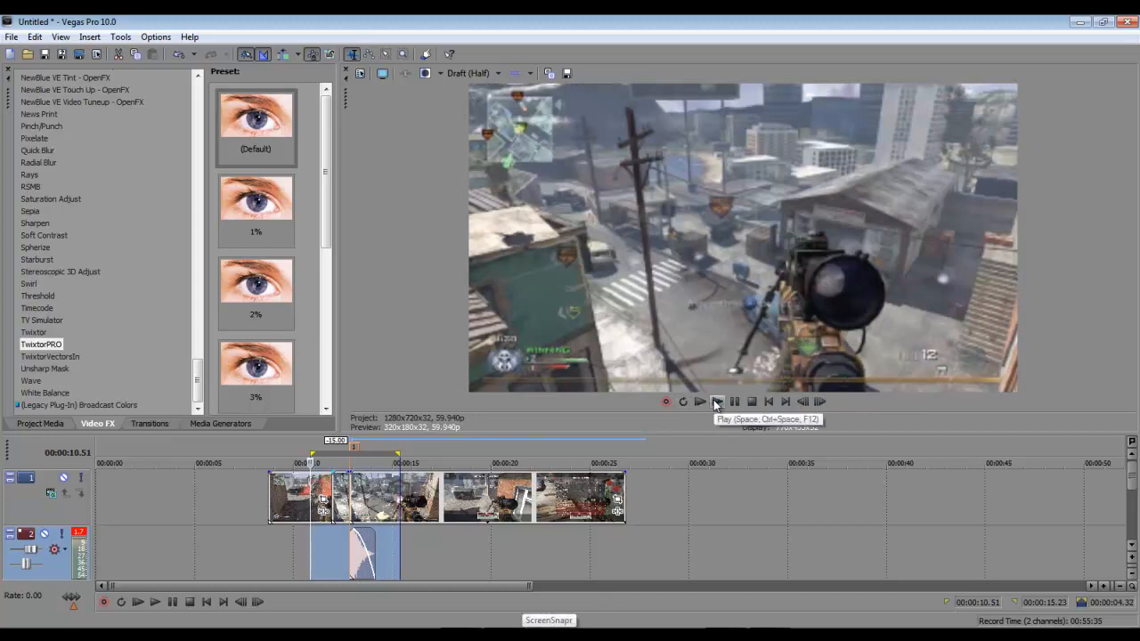
{"action": "left_click", "coordinate": [717, 402]}
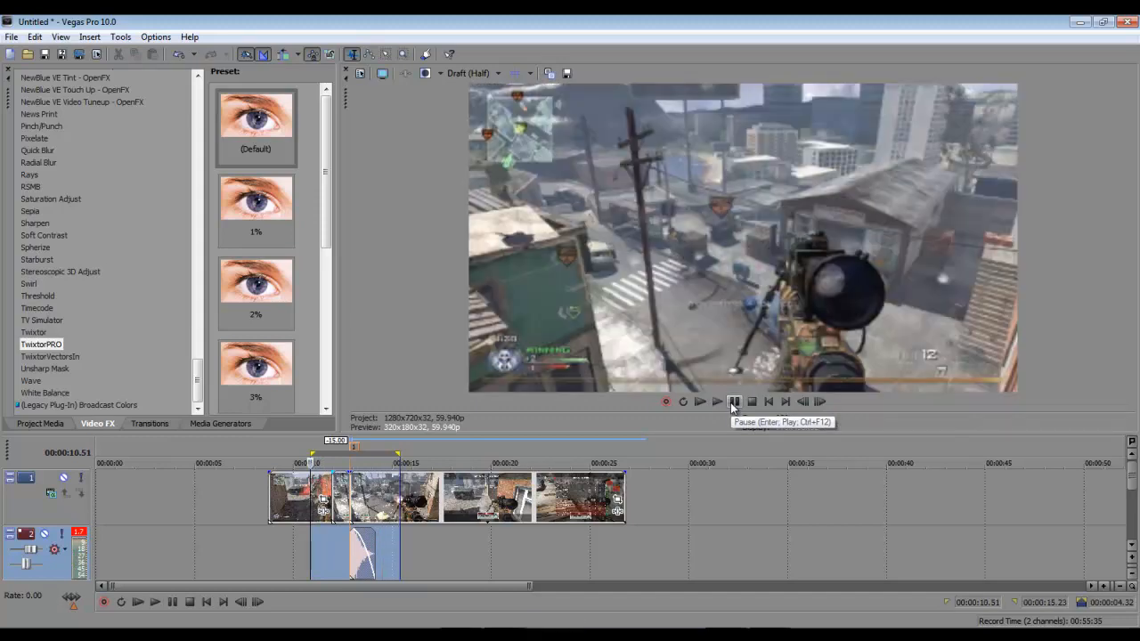
{"action": "left_click", "coordinate": [733, 402]}
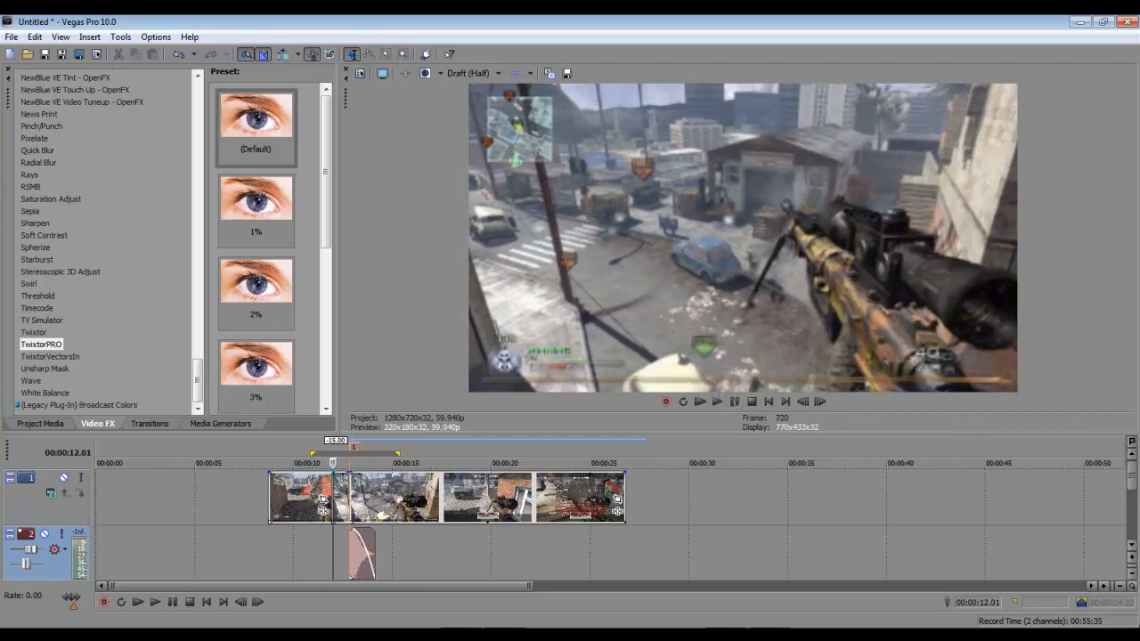
{"action": "left_click", "coordinate": [1121, 589]}
{"action": "left_click", "coordinate": [1121, 589]}
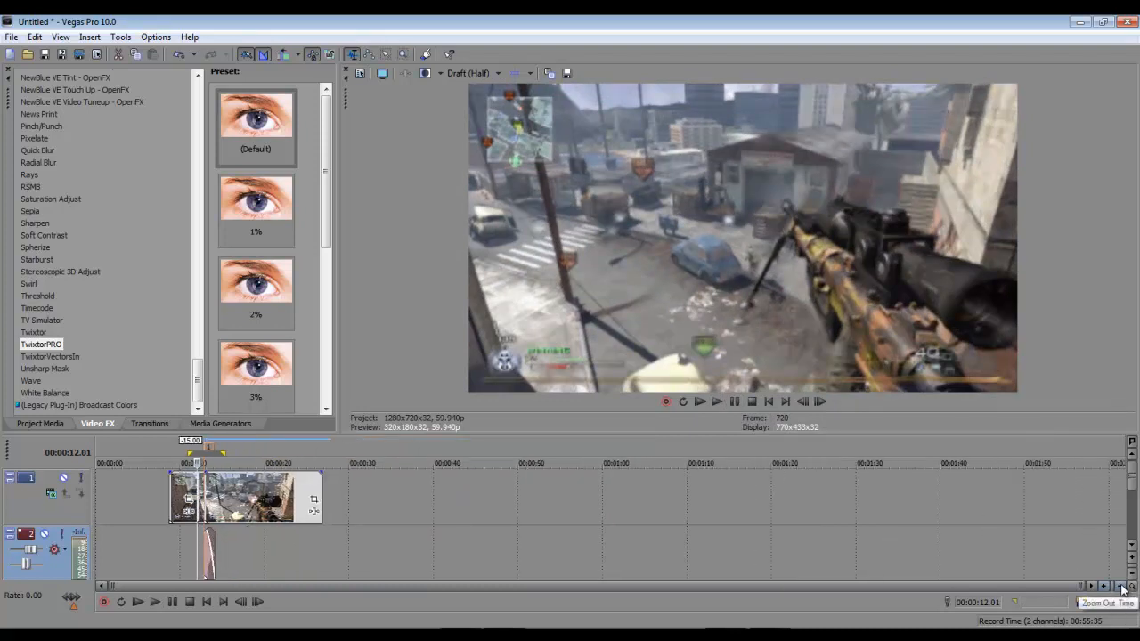